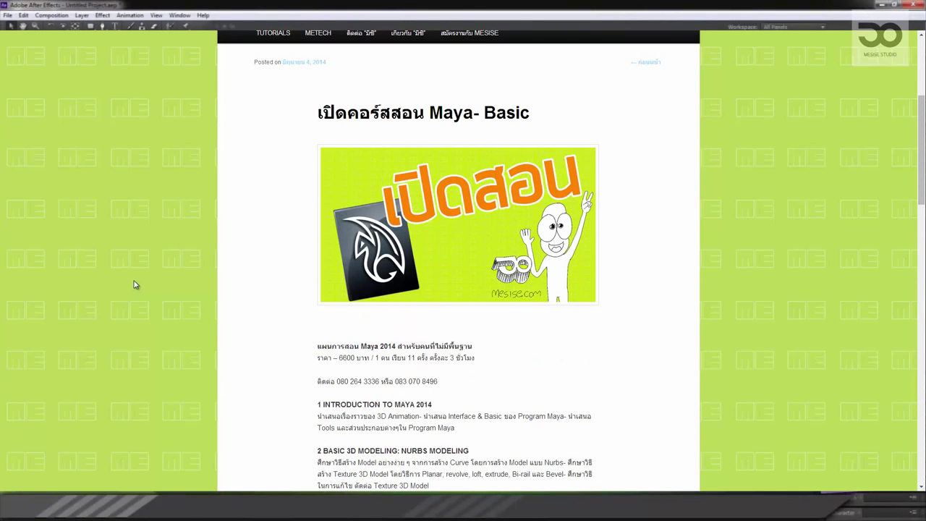
- Look through the Maya Basic and After Effect CS6 Basic course announcement pages and their lesson outlines
scroll(141, 290, "down", 1)
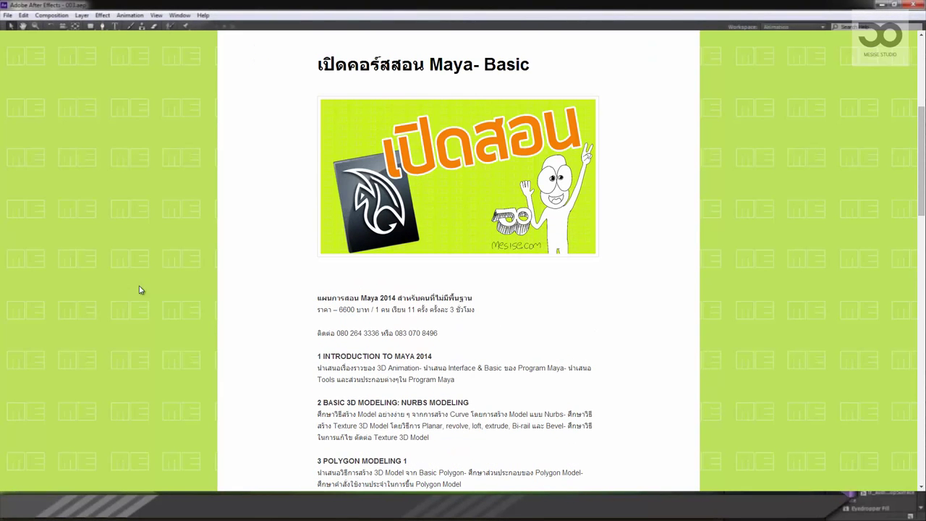
left_click_drag(336, 332, 455, 334)
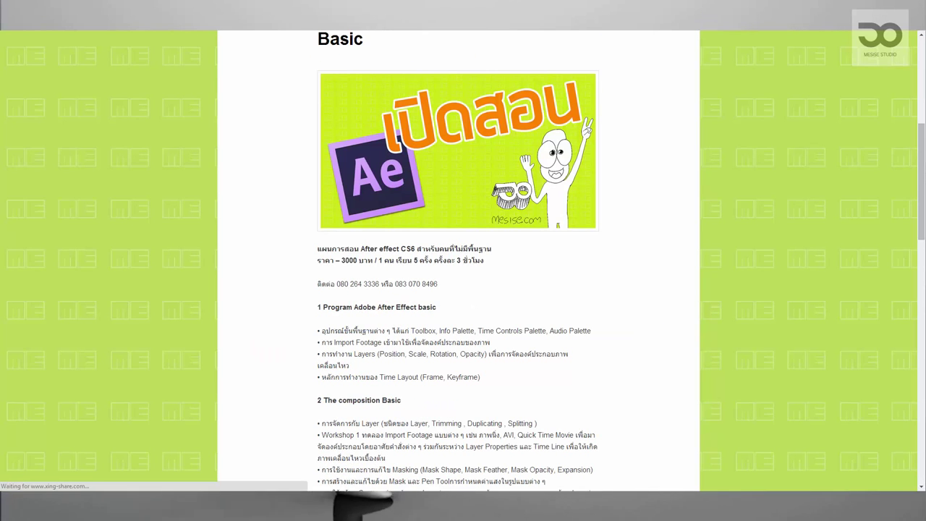
scroll(178, 200, "up", 1)
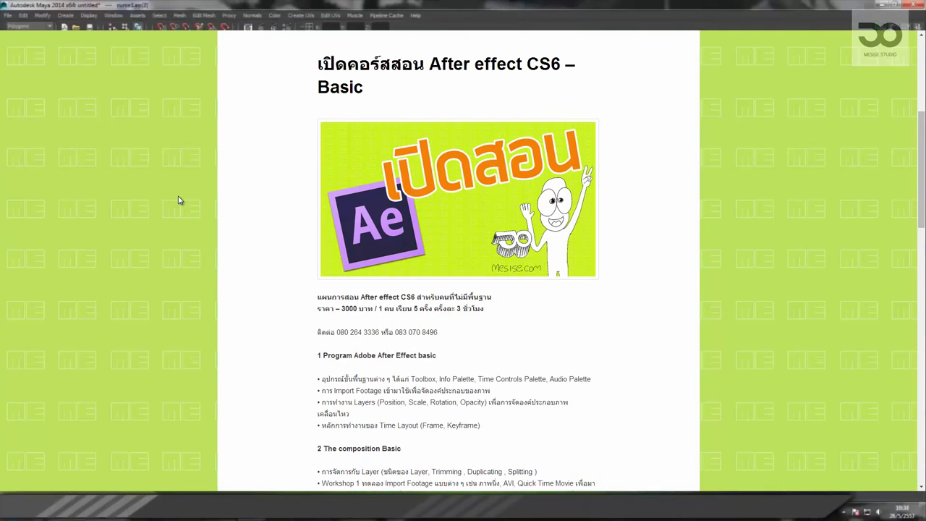
scroll(178, 200, "down", 1)
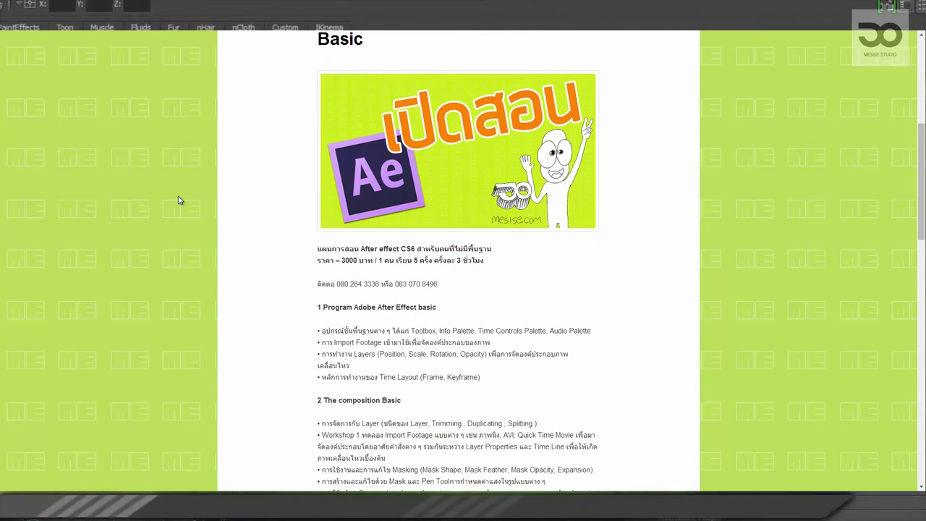
scroll(179, 200, "down", 1)
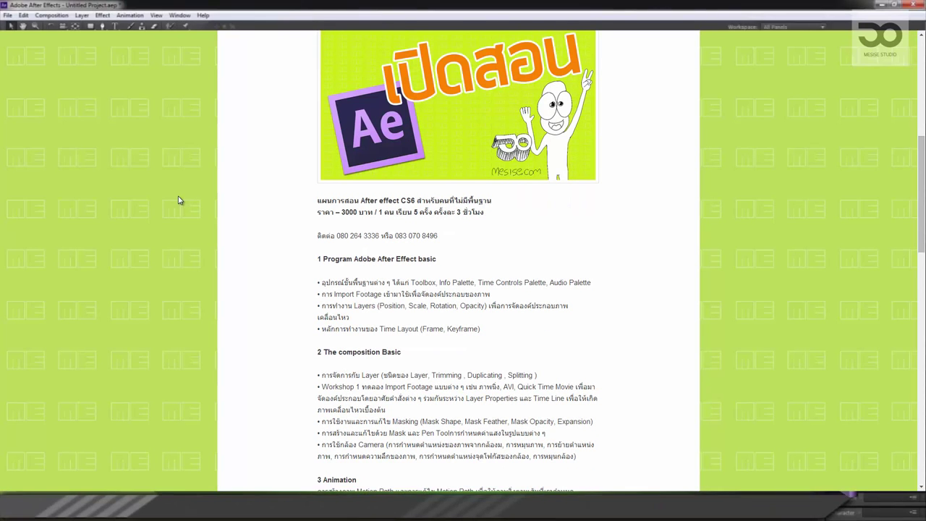
scroll(180, 200, "down", 3)
scroll(179, 201, "down", 1)
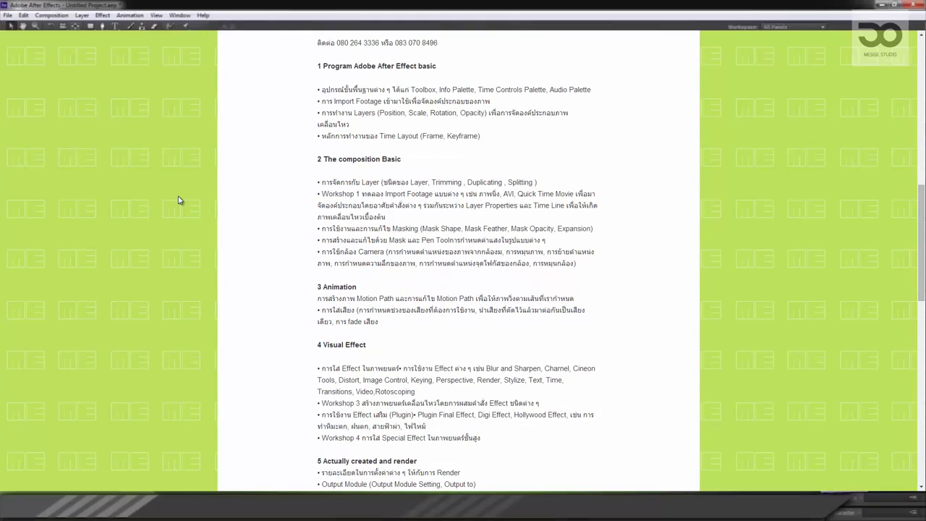
scroll(180, 200, "down", 4)
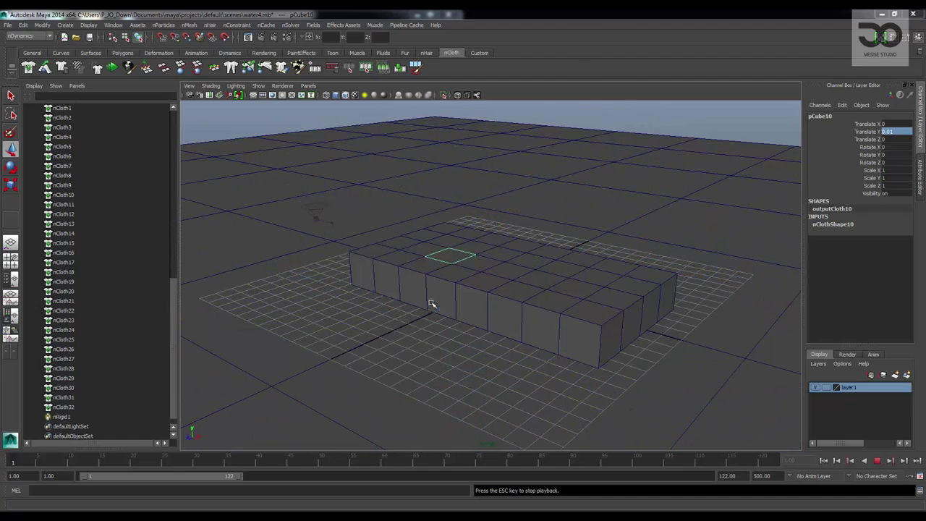
- Examine the playing water particle and cube simulation from several angles, then stop playback
left_click_drag(550, 332, 613, 335, "alt")
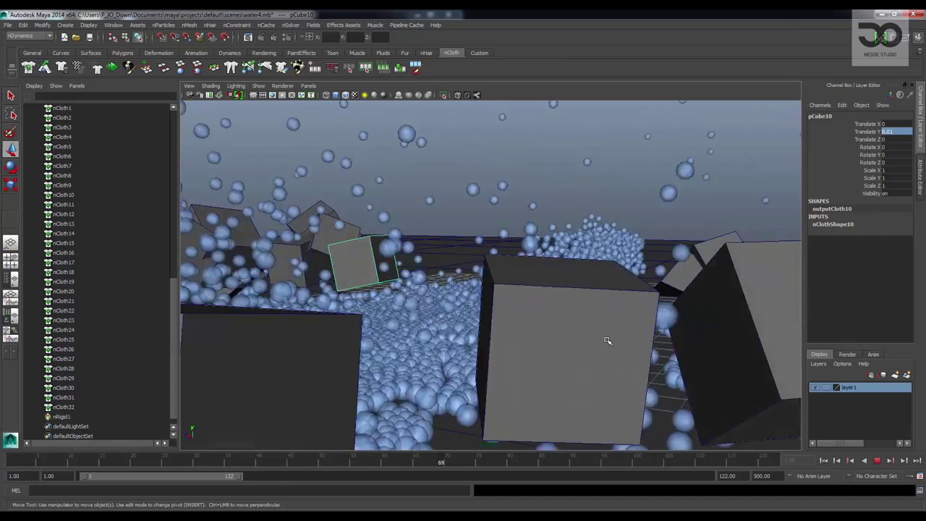
left_click_drag(492, 310, 550, 335, "alt")
right_click_drag(550, 336, 525, 323, "alt")
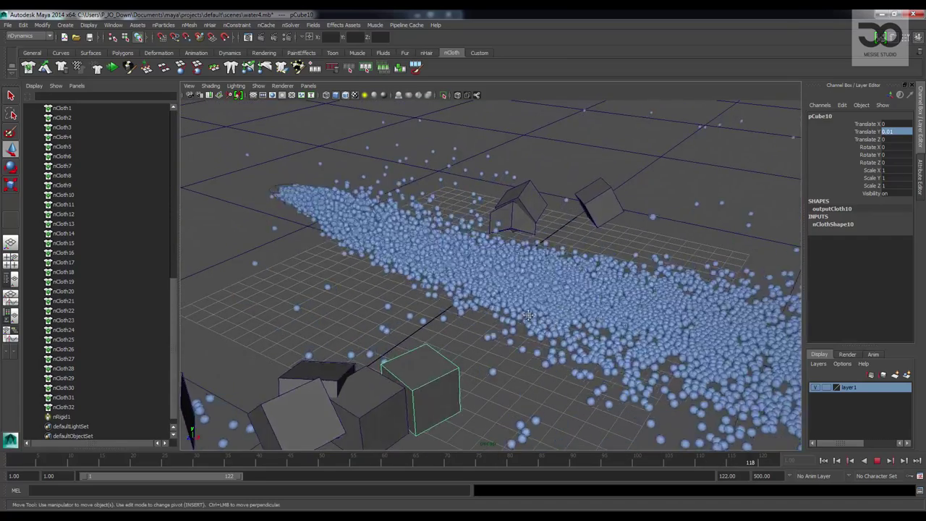
key("Escape")
left_click_drag(473, 299, 471, 293, "alt")
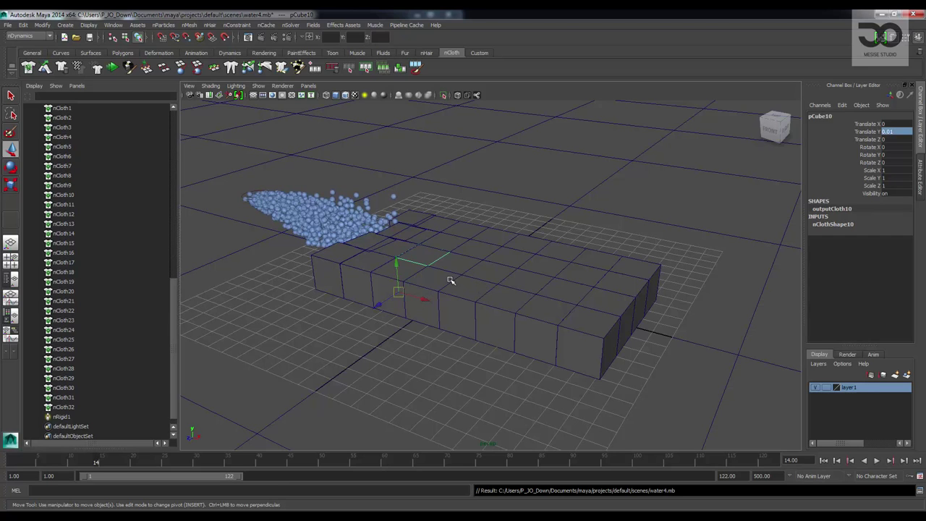
- Delete all simulation objects from the scene, from pPlane1 through nRigid1 in the object list
left_click(80, 417)
scroll(103, 327, "up", 15)
left_click(72, 146, "shift")
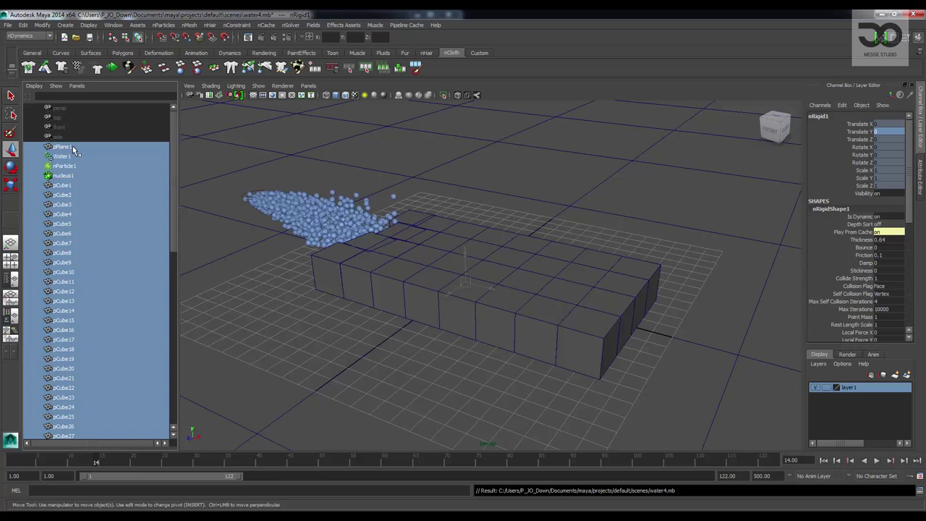
key("Delete")
- Create a polygon plane at the origin and scale it uniformly to about 61 as the ground
left_click_drag(375, 185, 398, 215, "alt")
left_click(127, 54)
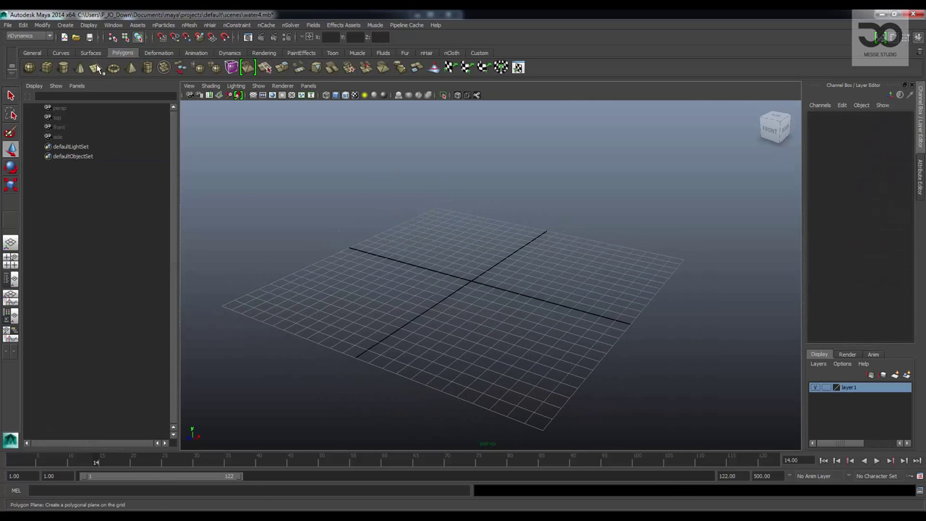
left_click(97, 68)
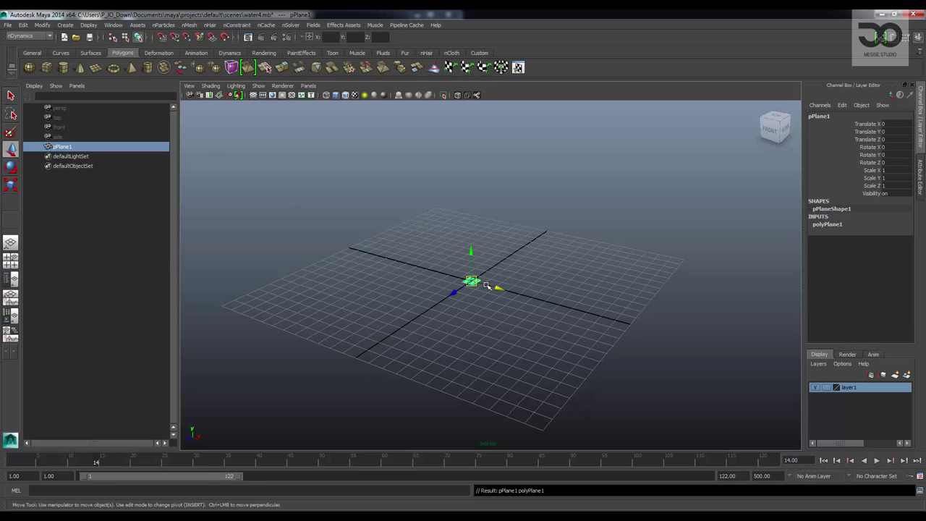
key("r")
left_click_drag(471, 281, 886, 168)
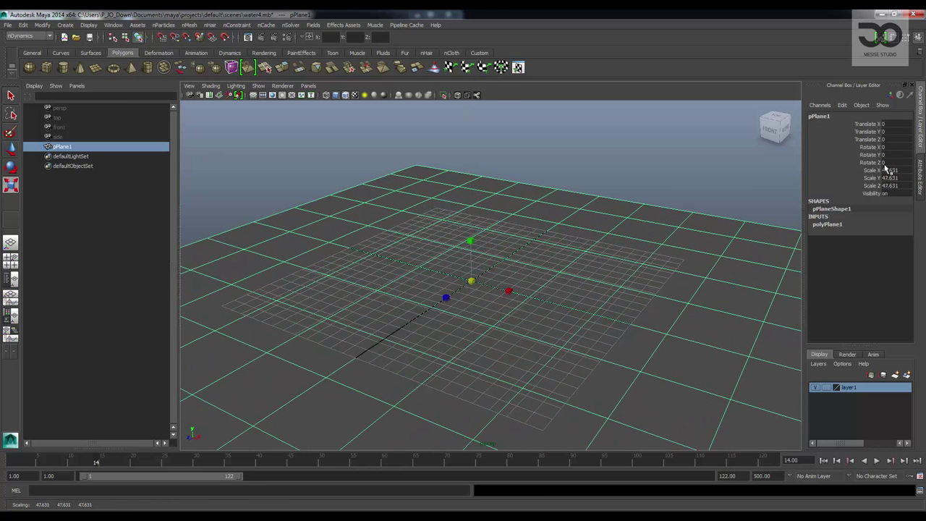
left_click_drag(474, 272, 591, 222)
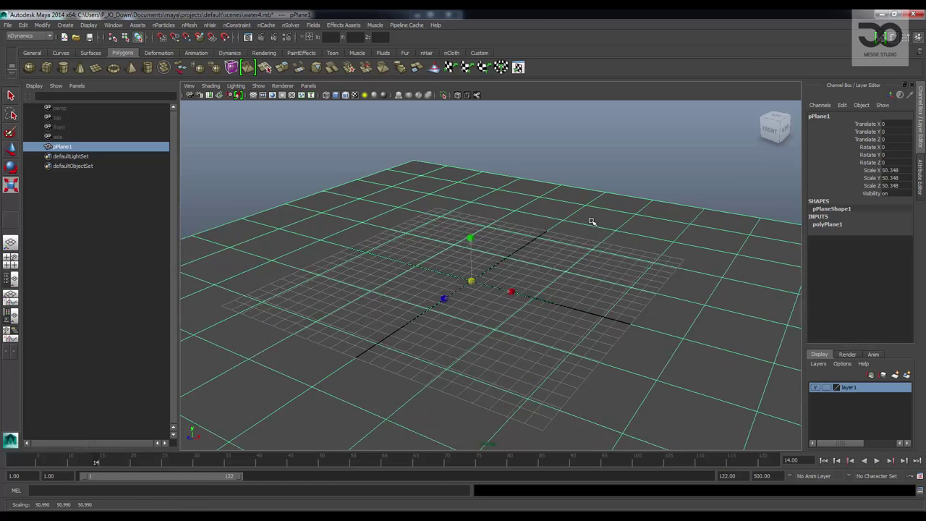
- Freeze the ground plane's transformations, delete its construction history, and deselect it
mouse_move(42, 26)
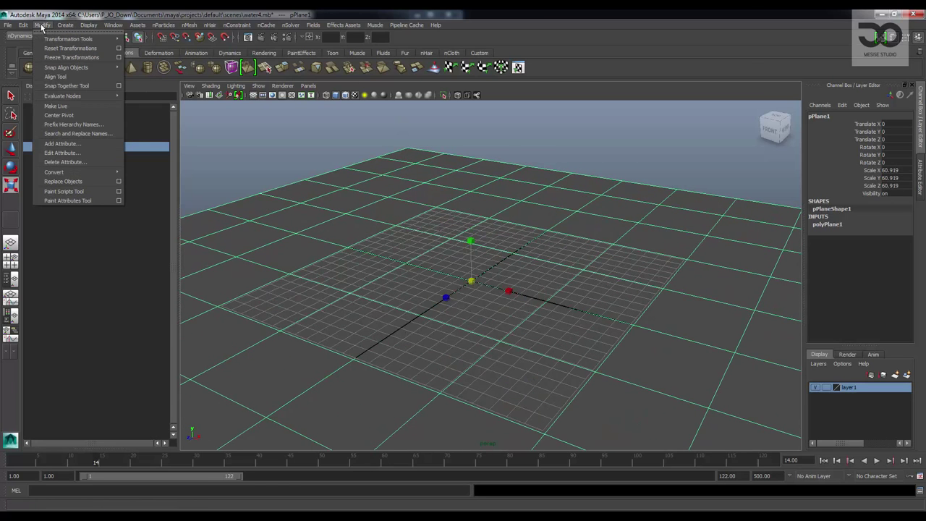
left_click(72, 58)
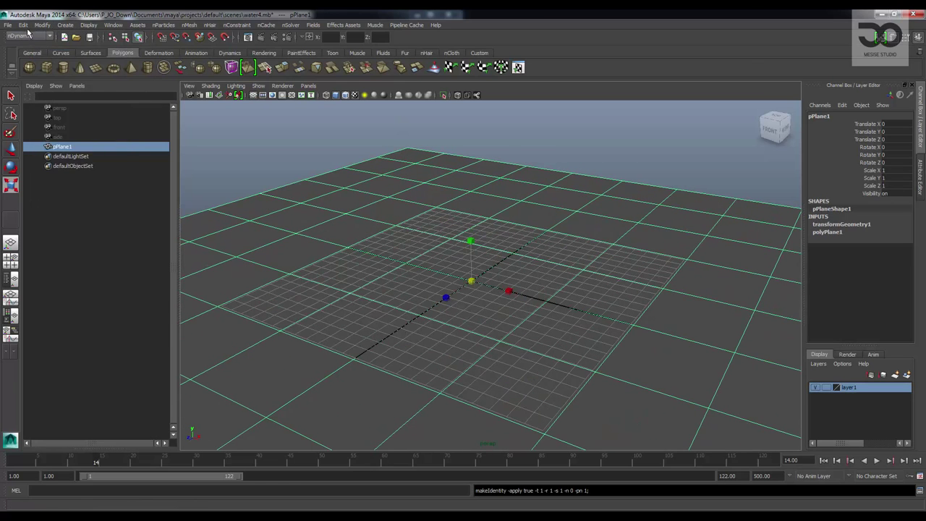
left_click(23, 25)
mouse_move(80, 126)
left_click(146, 130)
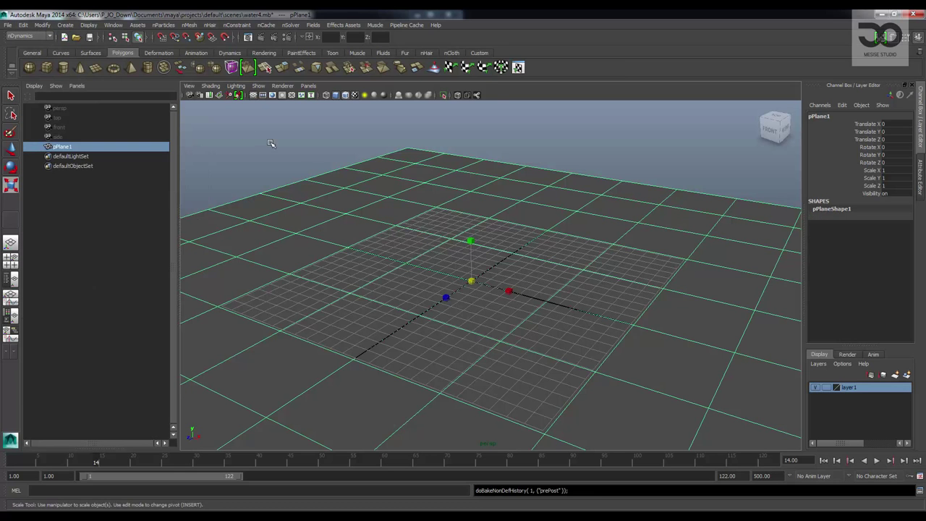
left_click(262, 148)
- Create a polygon cube at the origin, scale it uniformly to about 2.74, and raise it to about 2.27 in Y
left_click(44, 70)
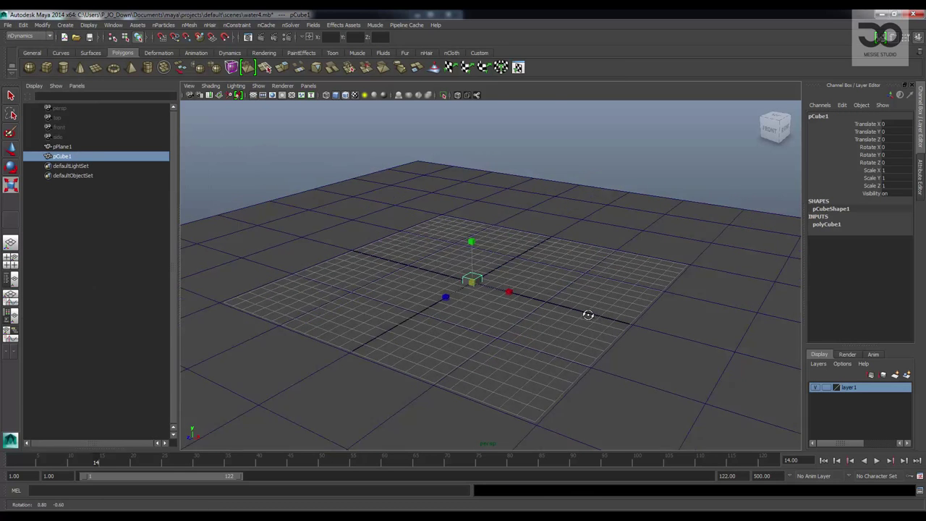
left_click_drag(589, 314, 507, 287, "alt")
key("w")
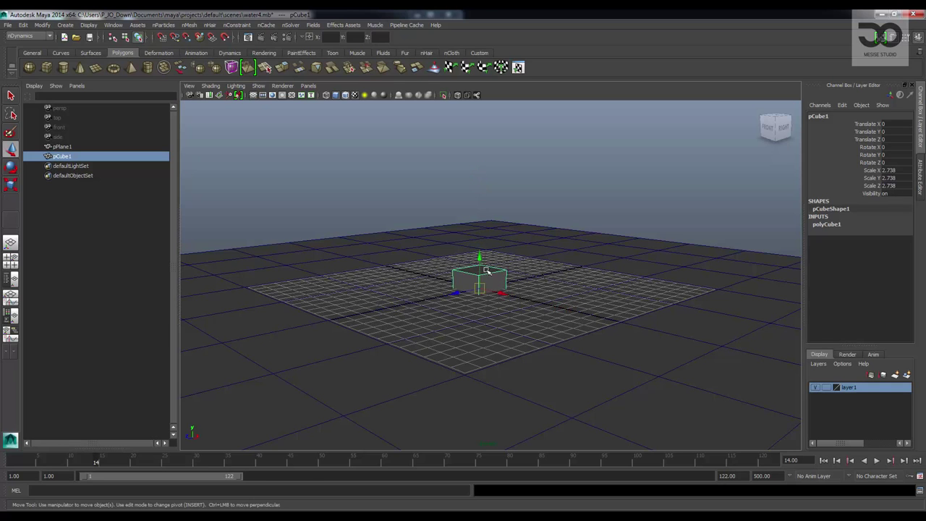
left_click_drag(478, 249, 475, 236)
- Move the cube's pivot to the centre of its base and snap the cube down onto the grid
key("Insert")
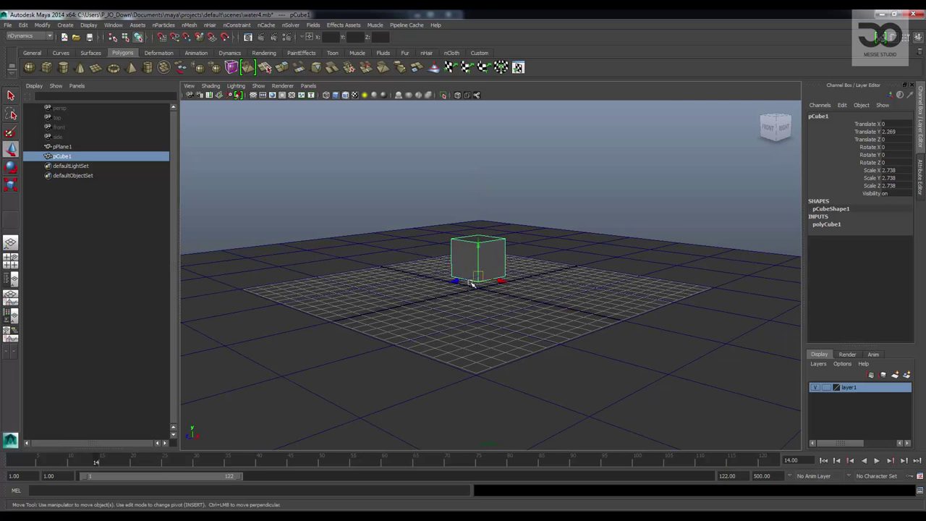
left_click_drag(472, 284, 444, 277, "alt")
right_click_drag(444, 277, 523, 272, "alt")
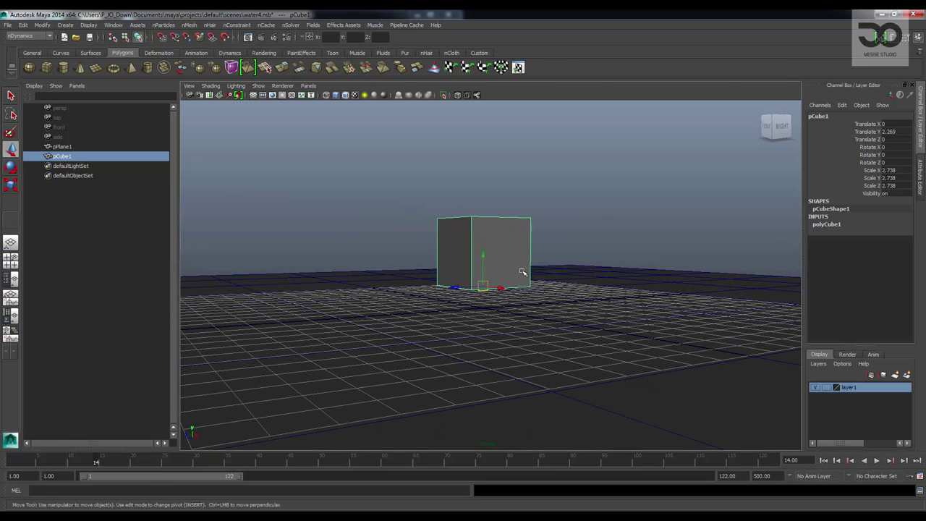
left_click_drag(482, 257, 481, 251)
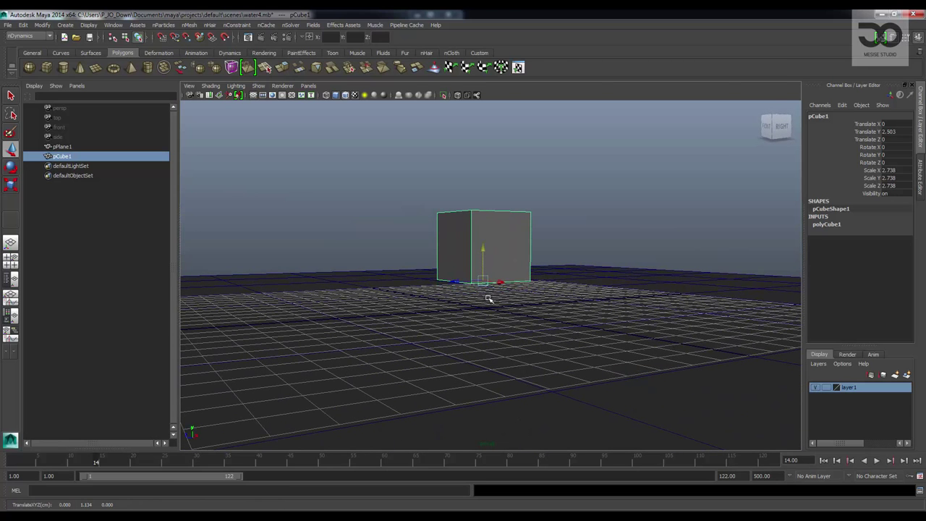
middle_click_drag(492, 305, 492, 308)
left_click_drag(493, 309, 496, 314, "alt")
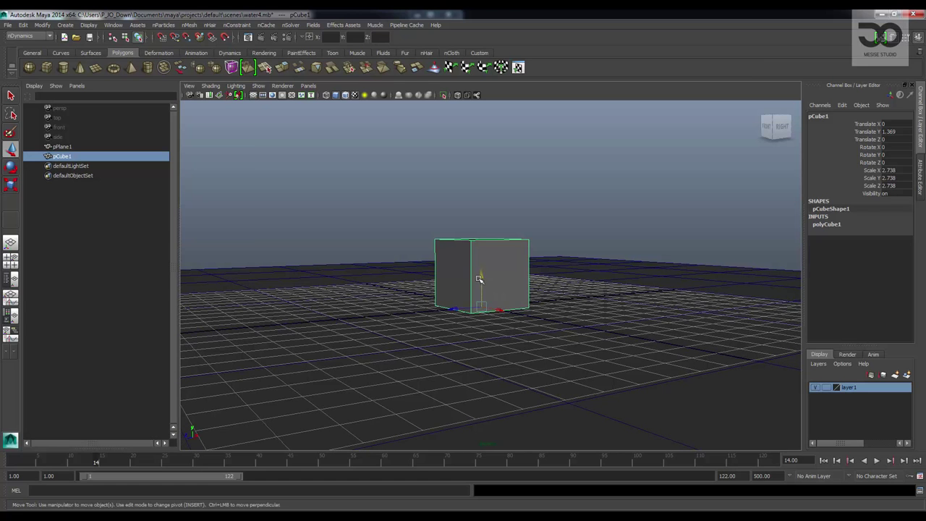
- Raise the cube off the ground again, place its pivot at the base centre, and snap it back onto the grid
left_click_drag(480, 279, 463, 232)
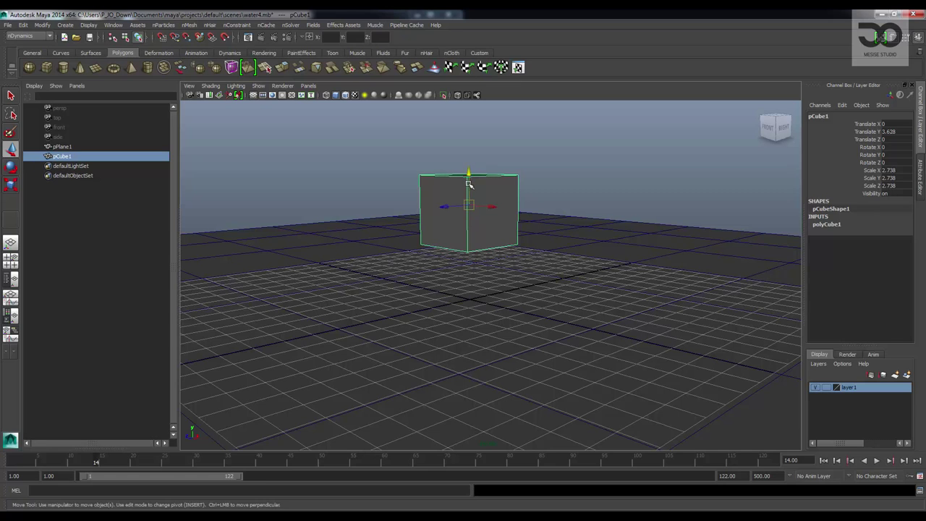
mouse_move(469, 185)
left_mouse_down()
mouse_move(471, 171)
mouse_move(471, 194)
left_mouse_up()
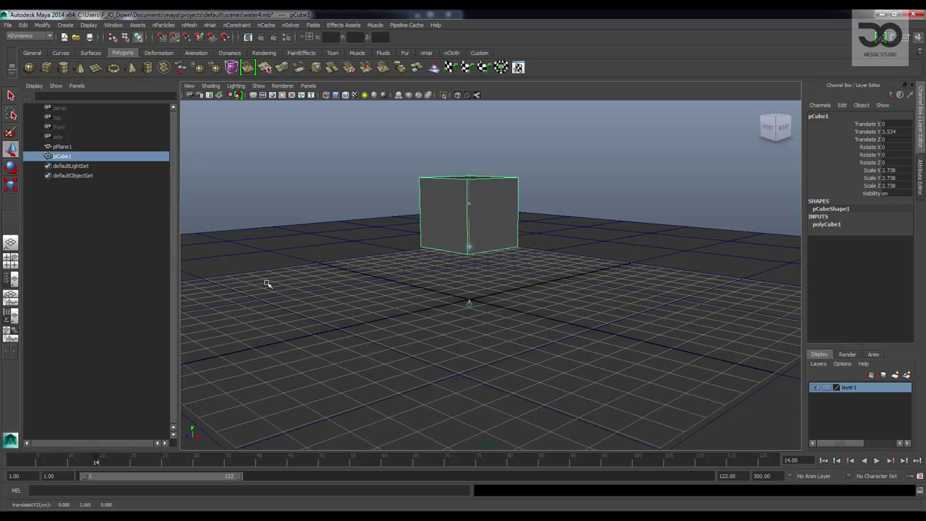
left_click_drag(448, 269, 459, 207, "alt")
middle_click_drag(487, 302, 488, 312)
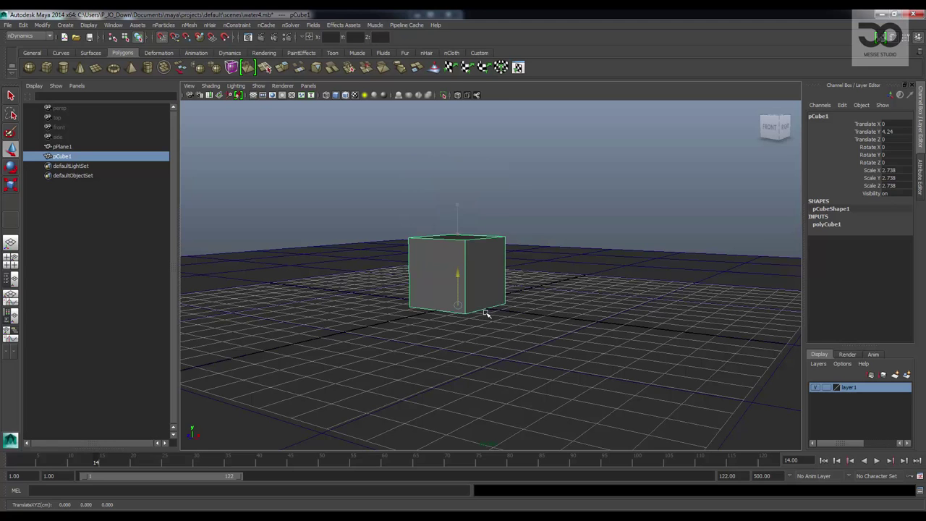
left_click_drag(488, 312, 494, 316, "alt")
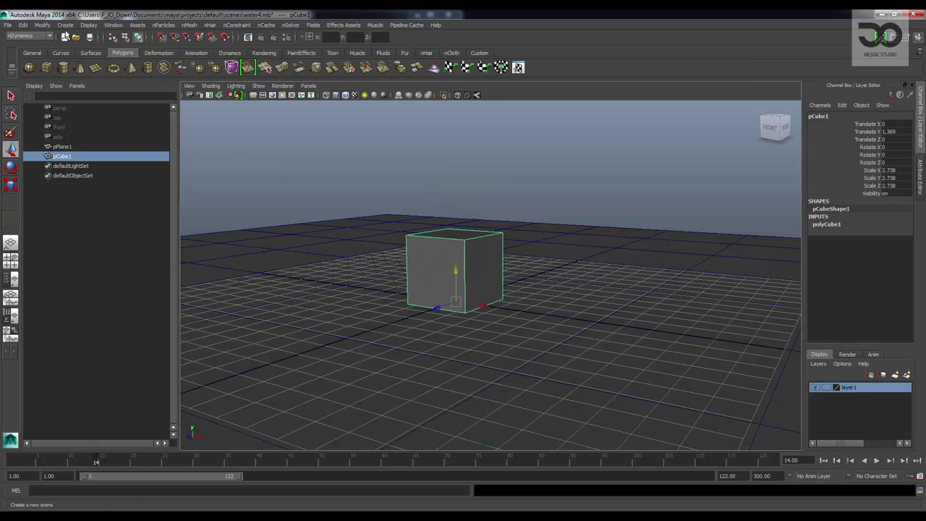
- Freeze the cube's transformations and delete its construction history
left_click(42, 24)
left_click(69, 55)
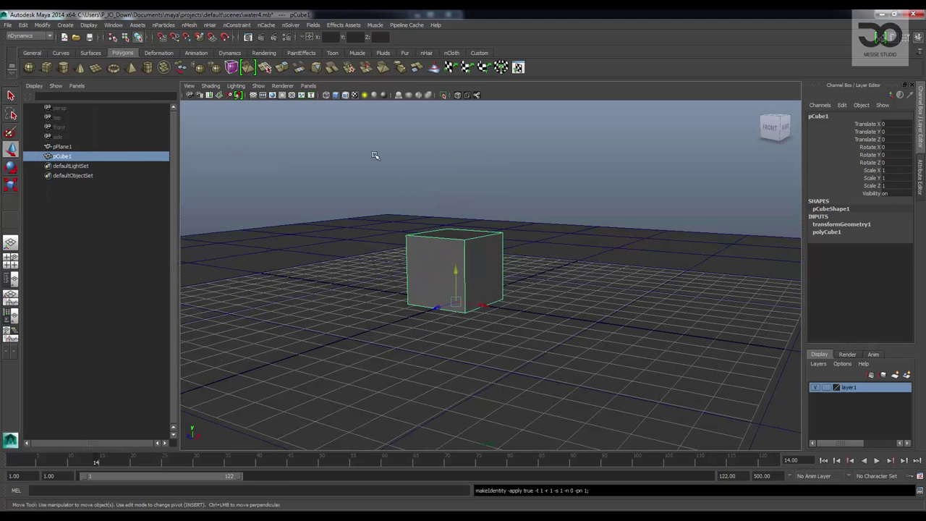
left_click(24, 24)
mouse_move(108, 124)
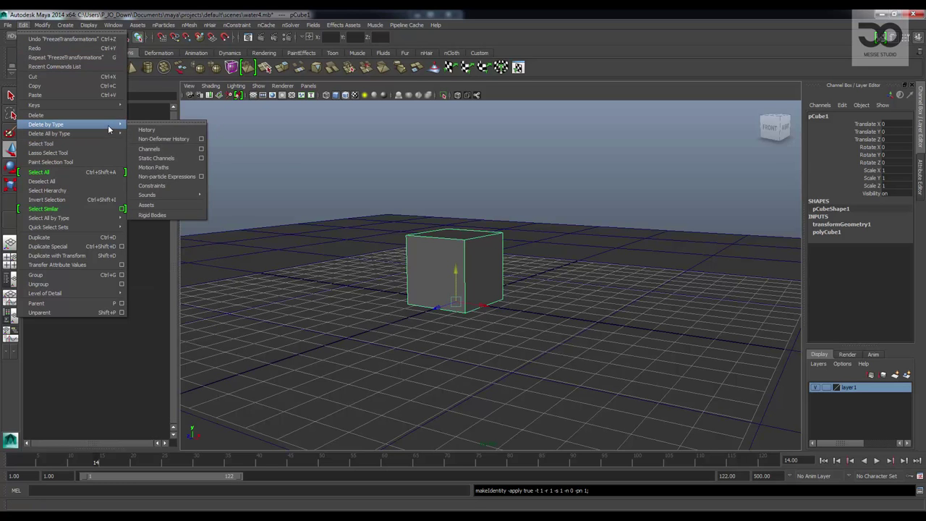
left_click(147, 130)
- Lift the cube slightly off the ground plane by setting its Translate Y to 0.01
mouse_move(460, 253)
left_mouse_down("alt")
mouse_move(474, 262)
mouse_move(463, 265)
left_mouse_up("alt")
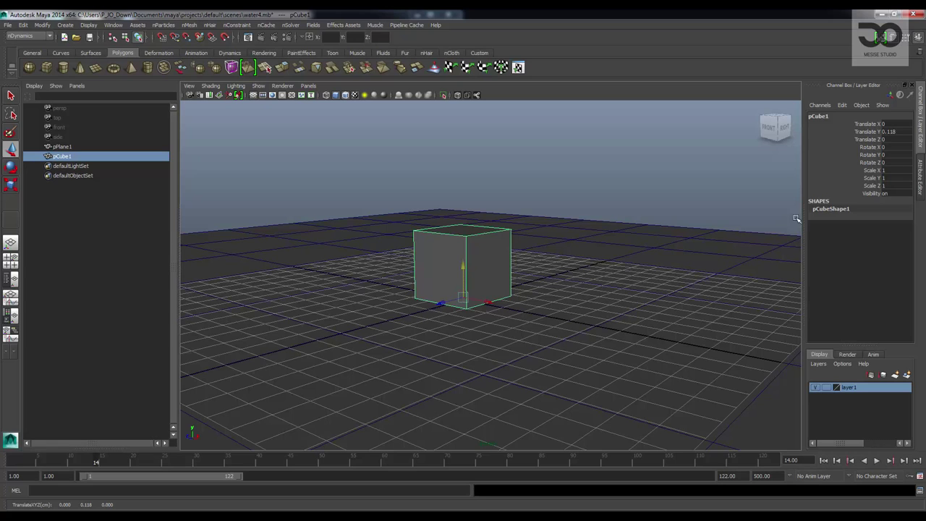
key("ctrl+z")
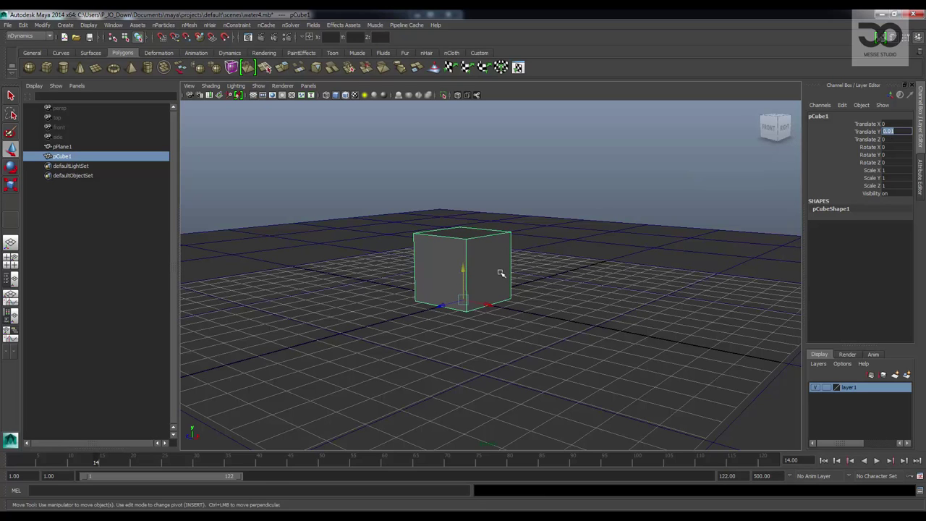
left_click_drag(501, 274, 432, 295, "alt")
- Duplicate the cube along Z at even spacing to form a row of four cubes with narrow gaps
key("ctrl+d")
key("shift+d")
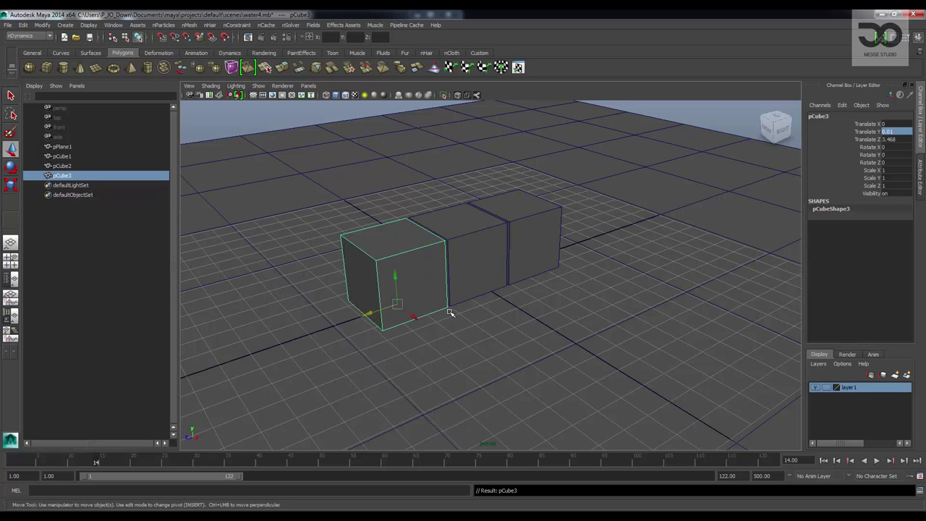
key("shift+d")
- Select the row of four cubes and duplicate it twice along X, placing the last row at about 5.65
left_click(523, 245)
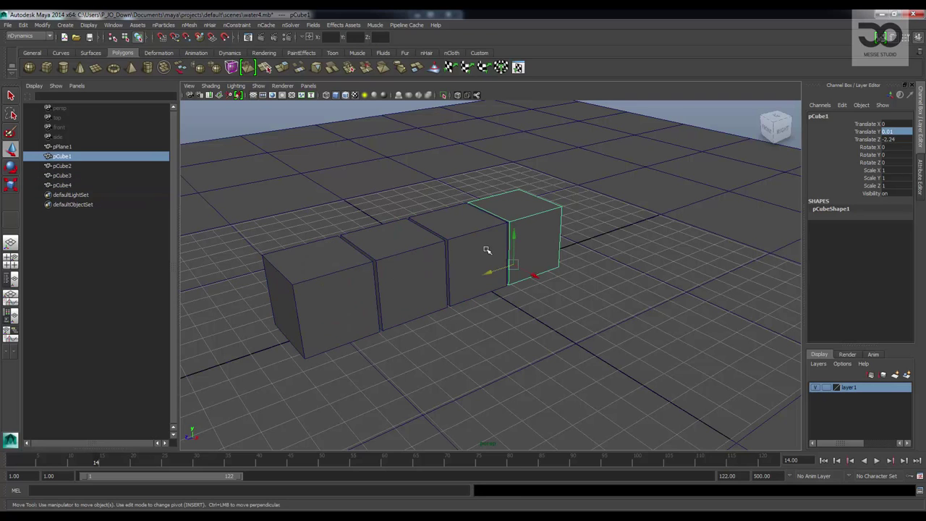
left_click(468, 255, "shift")
left_click(395, 264, "shift")
left_click(351, 293, "shift")
left_click_drag(390, 300, 413, 383, "alt")
key("ctrl+d")
scroll(445, 352, "down", 4)
left_click_drag(444, 352, 468, 293, "alt")
key("shift+d")
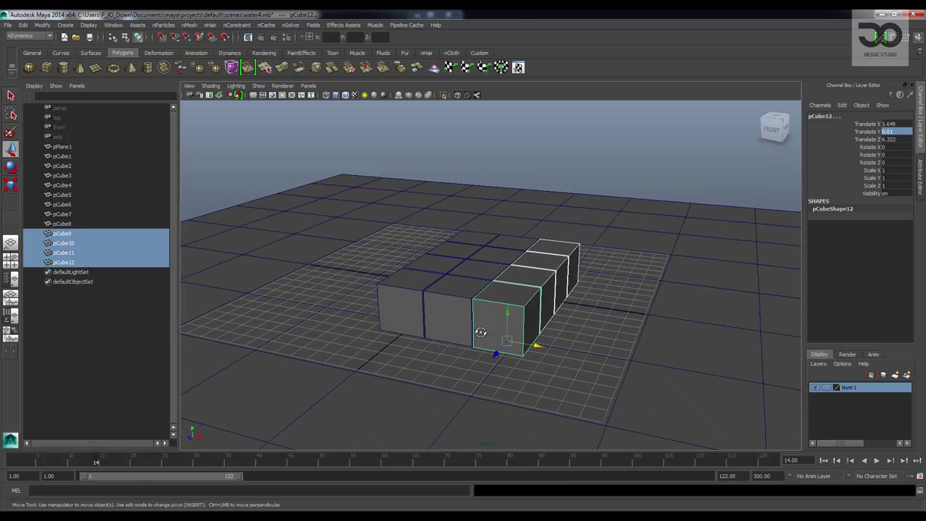
- Duplicate the row of four cubes once more along X at the same spacing, placing the fourth row at about 8.47
key("shift+d")
left_click_drag(656, 372, 655, 370)
left_click_drag(597, 299, 605, 223, "alt")
left_click(662, 224)
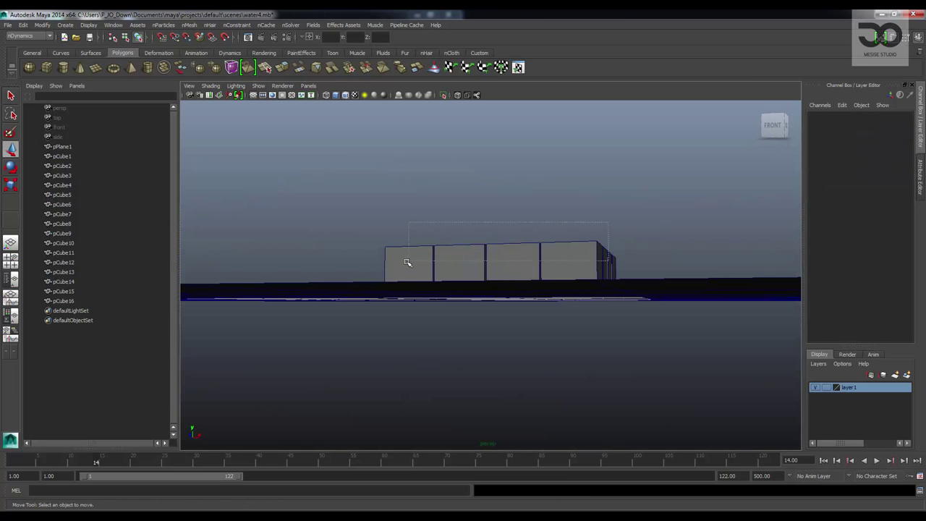
- Select all sixteen cubes and duplicate them upward as a second layer at Translate Y of about 2.75
left_click_drag(407, 261, 454, 270)
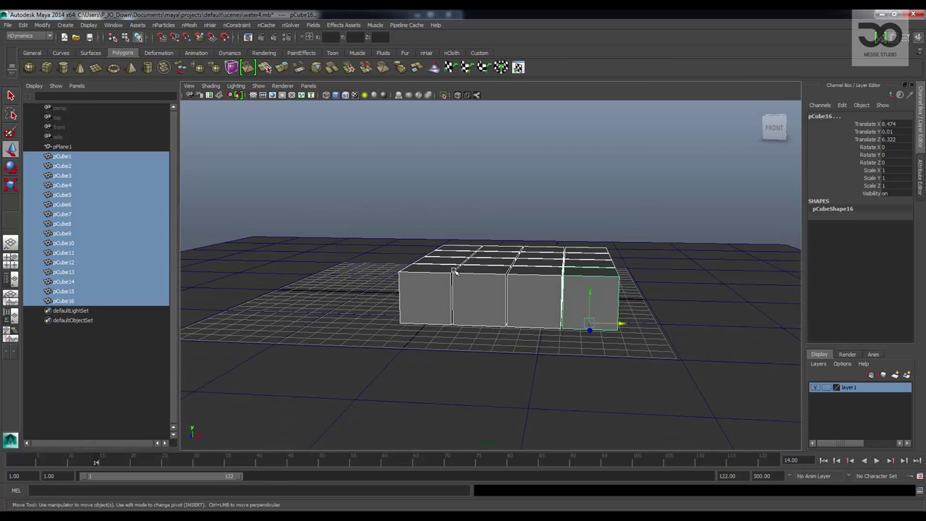
key("ctrl+d")
left_click_drag(591, 292, 590, 203)
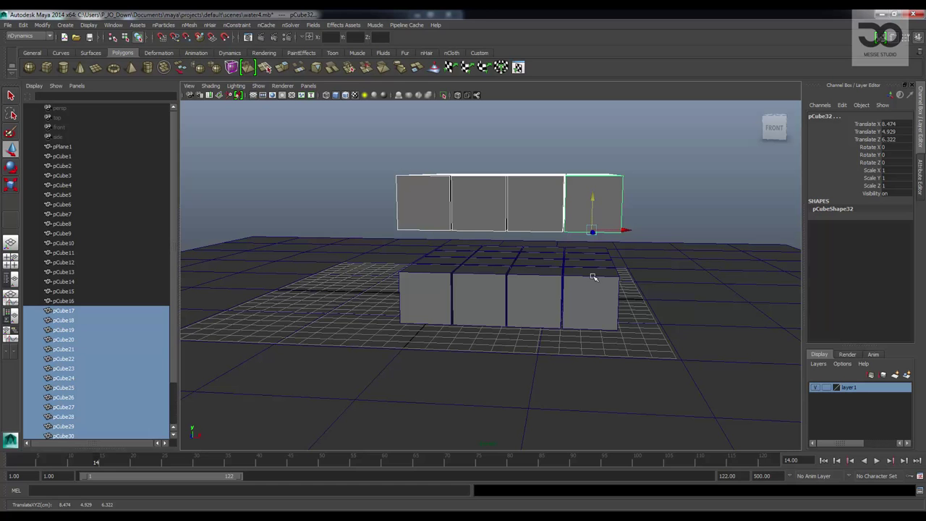
left_click_drag(587, 276, 492, 288)
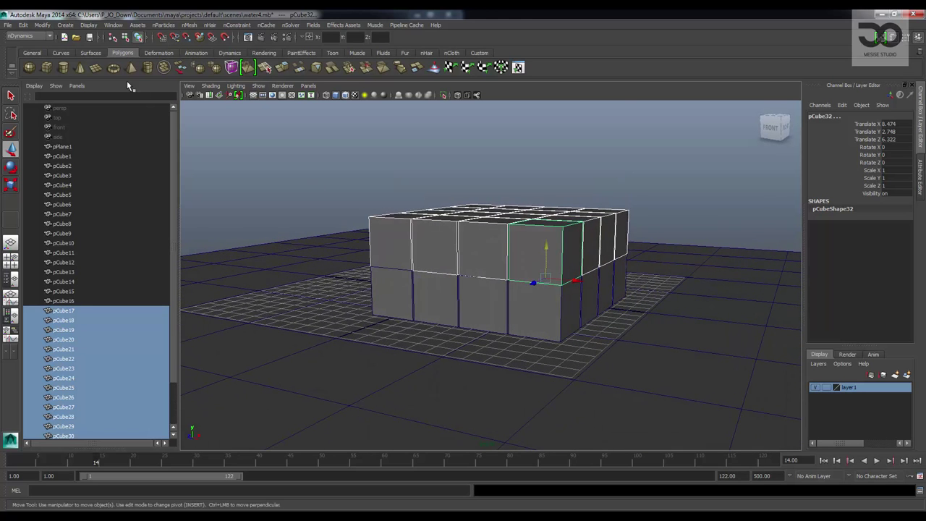
- Freeze the upper layer's transformations and set its Translate Y to 0.01 to leave a thin gap above the lower layer
left_click(48, 26)
left_click(62, 57)
left_click_drag(539, 193, 496, 193, "alt")
right_click_drag(497, 194, 757, 212, "alt")
left_click_drag(757, 213, 614, 213, "alt")
right_click_drag(615, 212, 545, 217, "alt")
left_click_drag(653, 195, 703, 195, "alt")
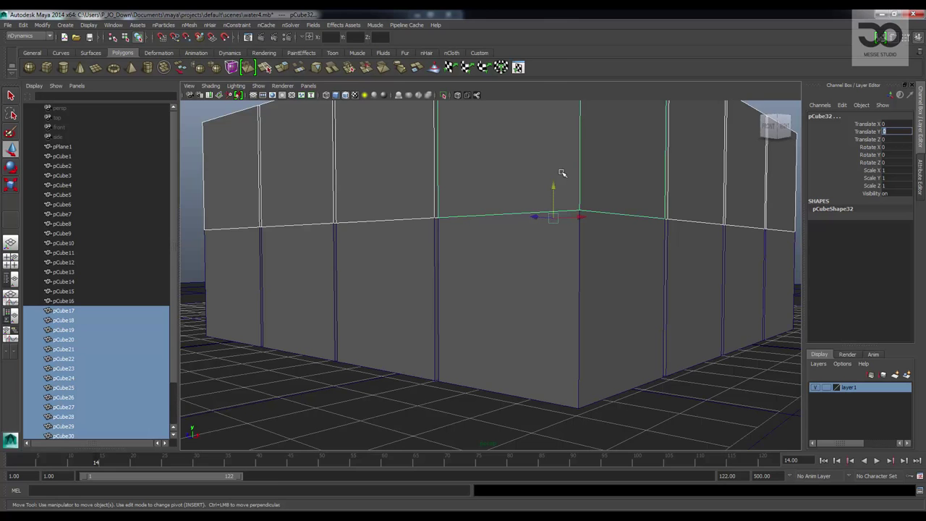
left_click_drag(554, 182, 554, 168)
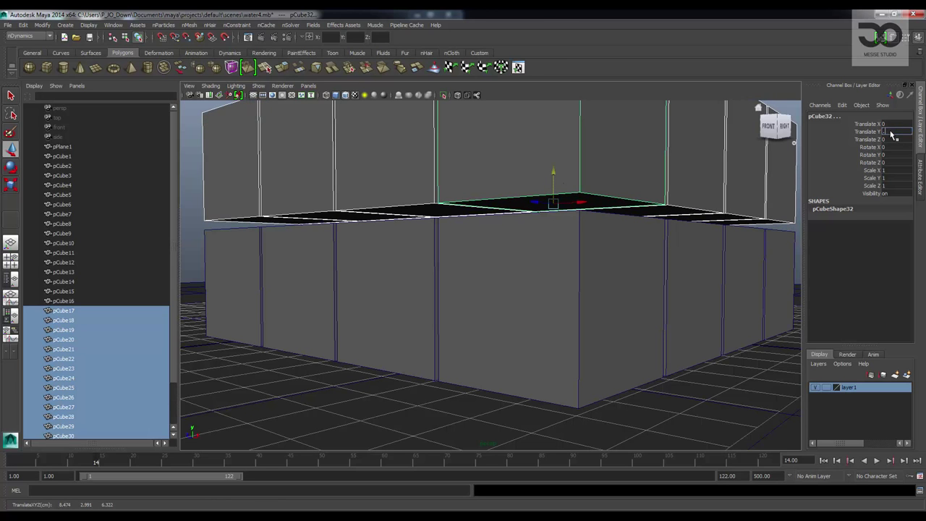
key("Return")
- Freeze the transformations of all the cubes and the ground plane and delete their construction history
left_click_drag(688, 210, 682, 228, "alt")
right_click_drag(682, 228, 470, 246, "alt")
left_click_drag(456, 238, 494, 256, "alt")
left_click_drag(290, 148, 688, 335)
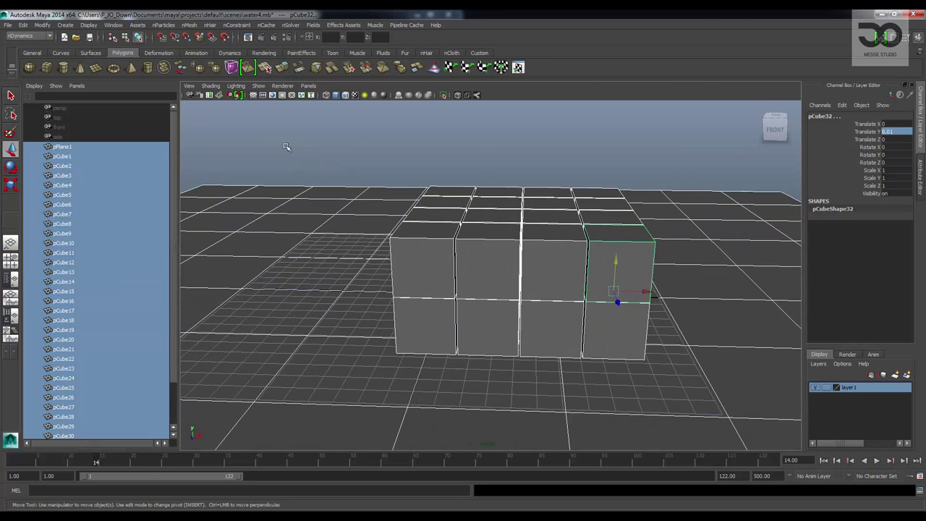
left_click(41, 26)
left_click(58, 55)
left_click(23, 25)
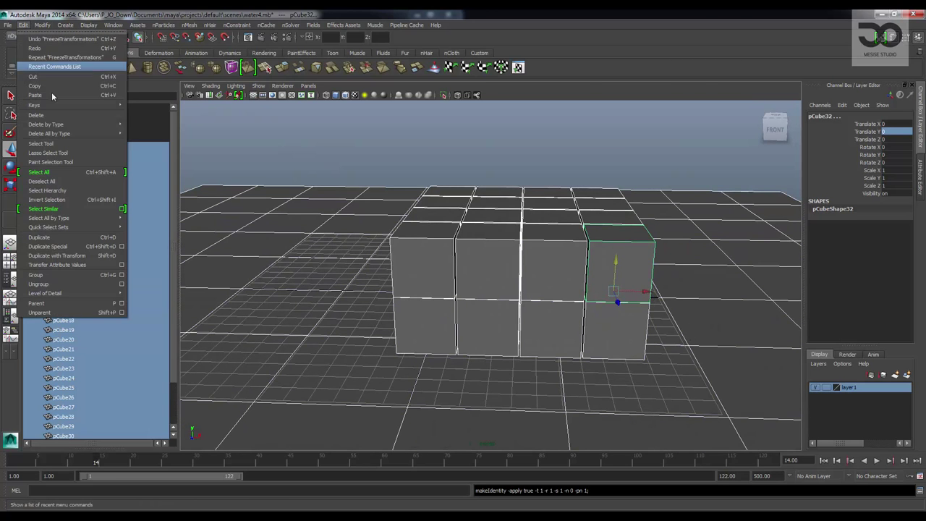
mouse_move(79, 127)
left_click(450, 148)
left_click_drag(449, 147, 488, 173, "alt")
left_click_drag(311, 208, 348, 206, "alt")
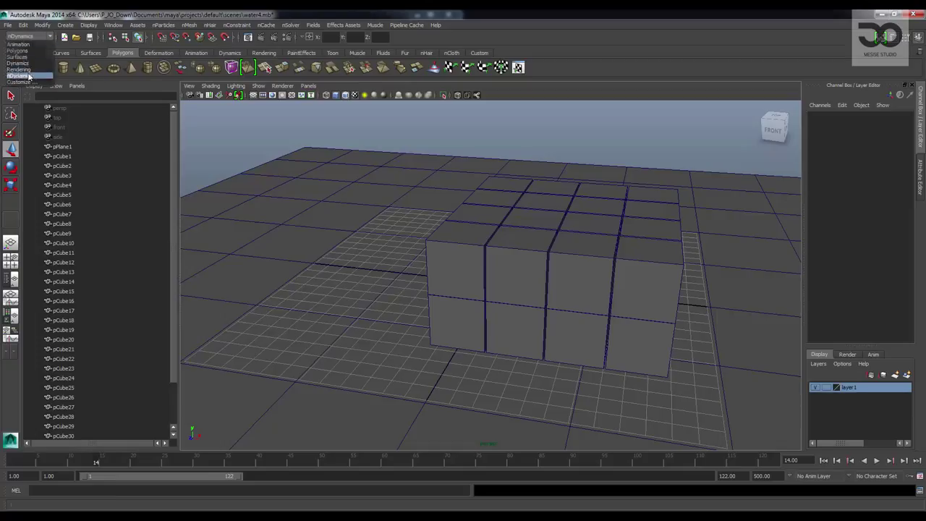
- Create a cone-shaped Volume nParticle emitter named Water with a rate of 1000 particles per second
left_click(164, 26)
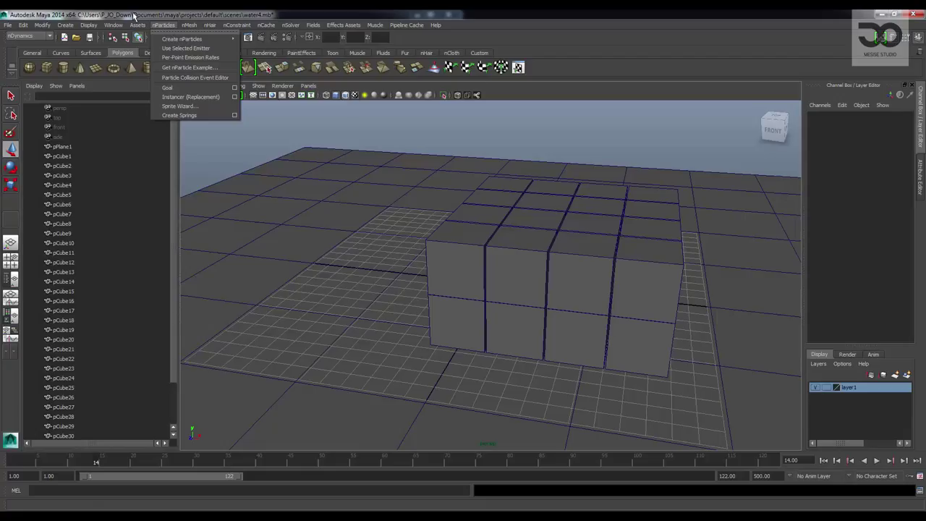
mouse_move(217, 39)
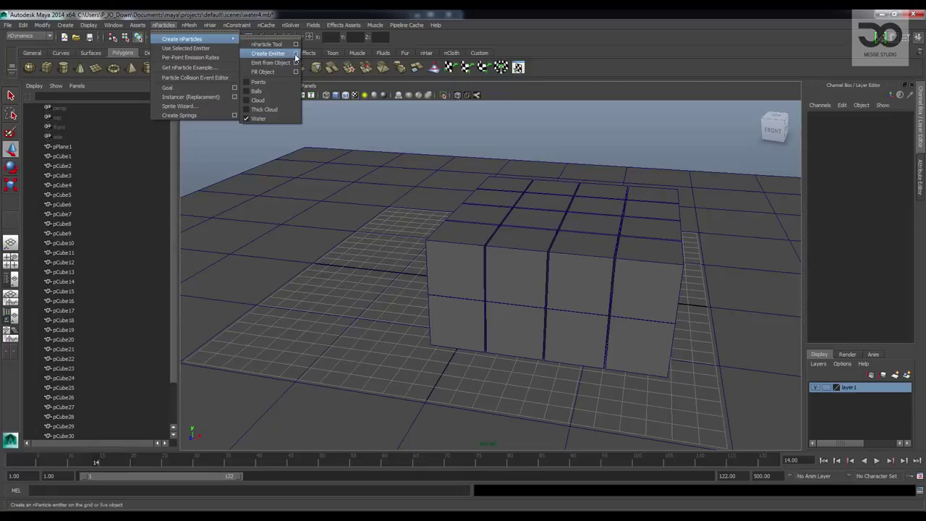
left_click(295, 54)
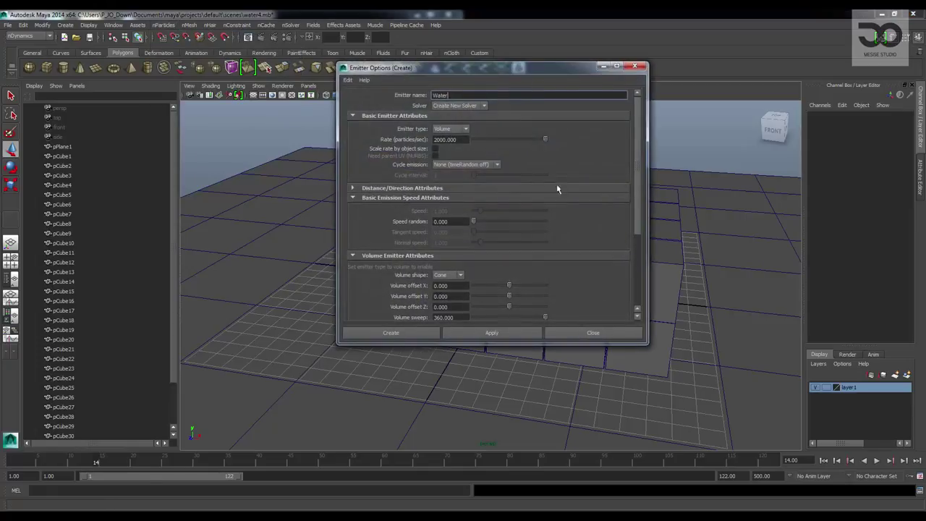
double_click(445, 139)
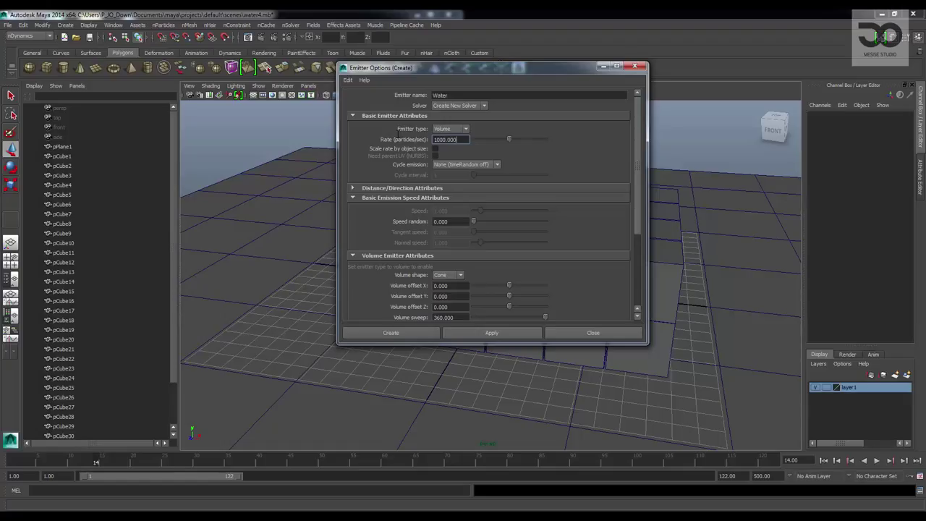
type("1000")
scroll(585, 261, "down", 3)
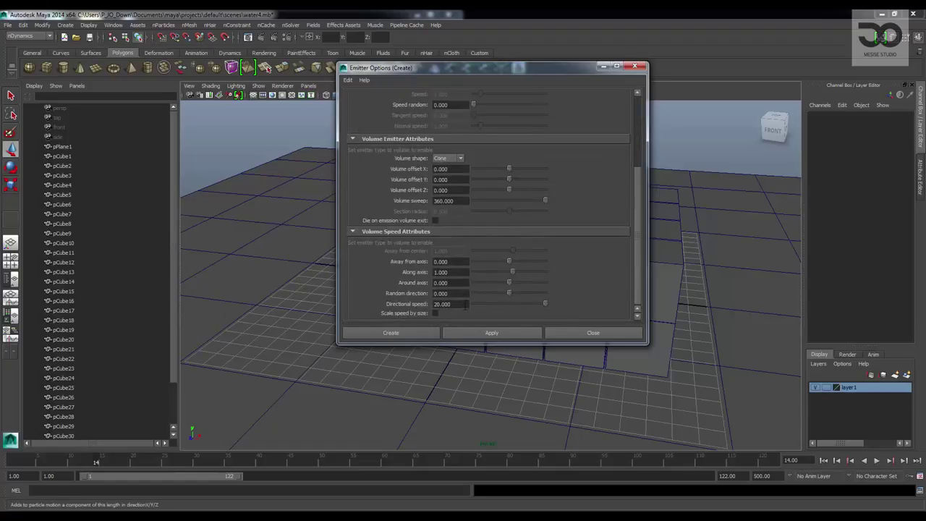
double_click(466, 305)
left_click(412, 333)
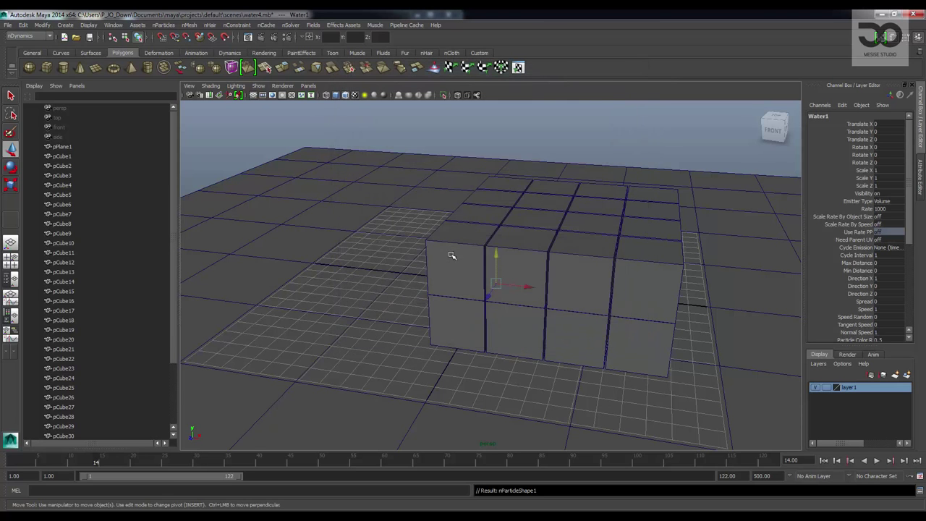
- Move the water emitter out beside the cube block, to about -10.74 in X and 1.94 in Y
key("f")
left_click_drag(497, 276, 322, 250)
left_click_drag(319, 212, 318, 206)
left_click_drag(365, 283, 385, 244, "alt")
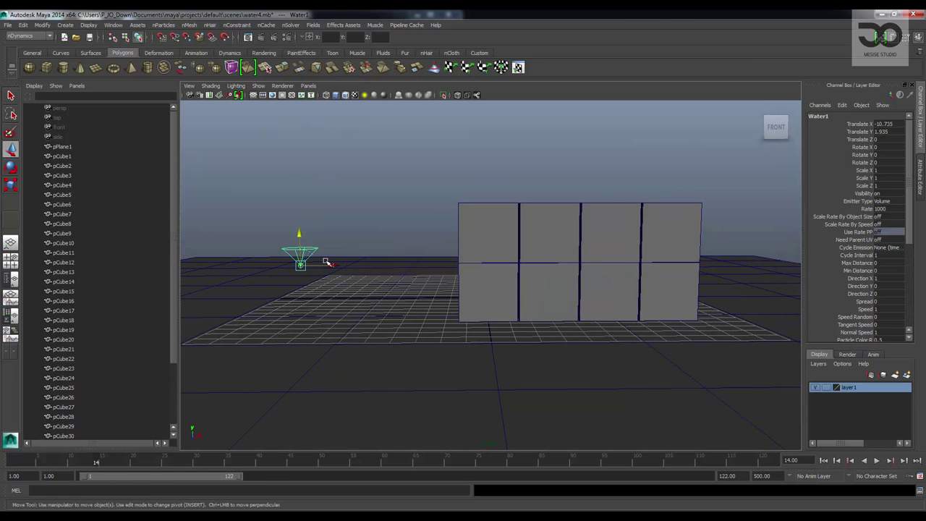
- Scale the emitter uniformly to about 2.19 and centre it on the cube block at Translate Z of about 1.81
left_click_drag(327, 258, 529, 316, "alt")
left_click(314, 267)
left_click(307, 266)
key("r")
key("w")
left_click_drag(492, 341, 523, 311)
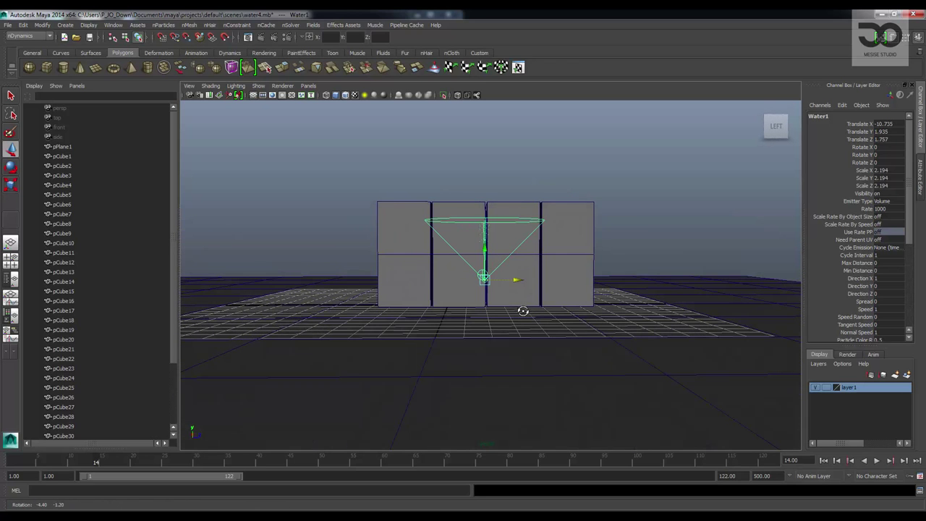
left_click_drag(512, 278, 404, 287)
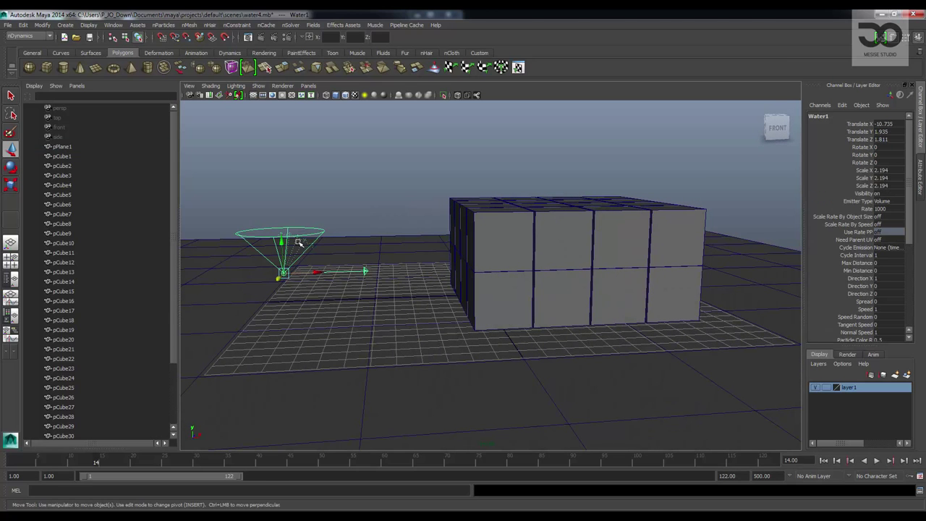
- Tilt the emitter toward the cubes by about -27 degrees in Z and move it to about -8.91 in X and 2.99 in Y
left_click_drag(316, 271, 376, 250)
key("e")
key("w")
left_click_drag(320, 240, 317, 219)
right_click_drag(521, 269, 430, 275, "alt")
left_click_drag(430, 275, 432, 304, "alt")
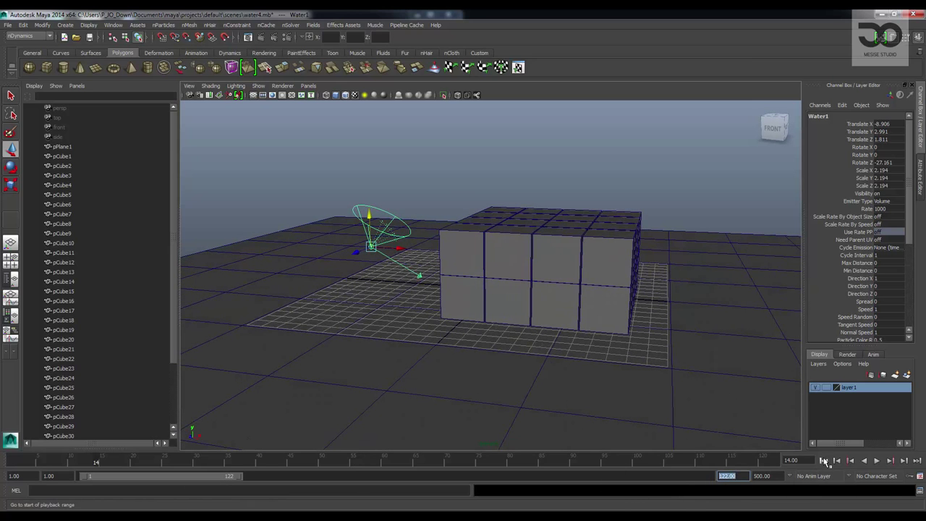
- Play the simulation from the first frame to check how the water particles are emitted toward the cubes
left_click(823, 460)
left_click(877, 460)
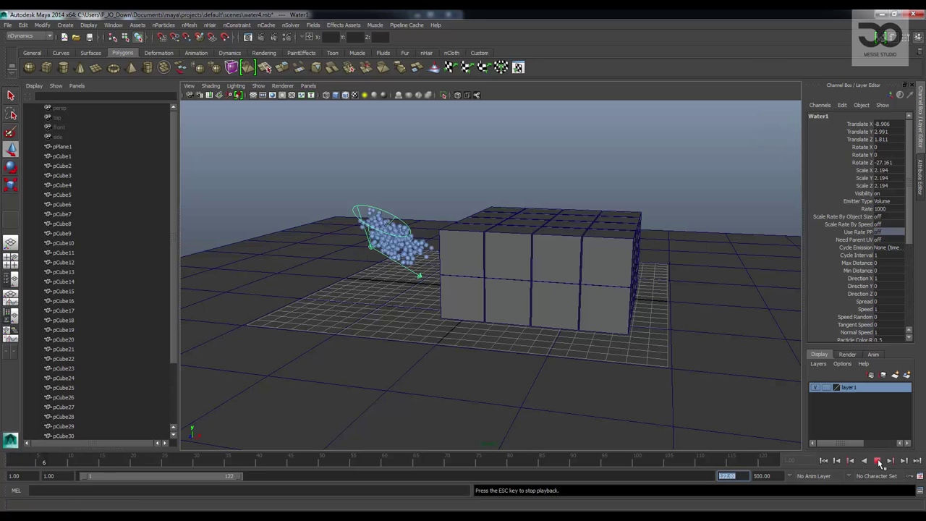
left_click(877, 461)
left_click_drag(361, 290, 355, 250, "alt")
left_click(411, 280)
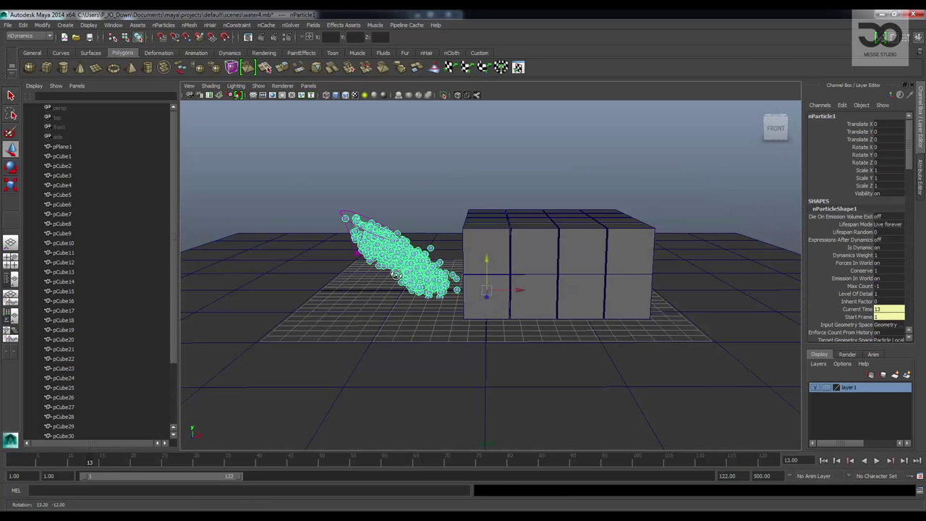
left_click_drag(288, 169, 741, 406)
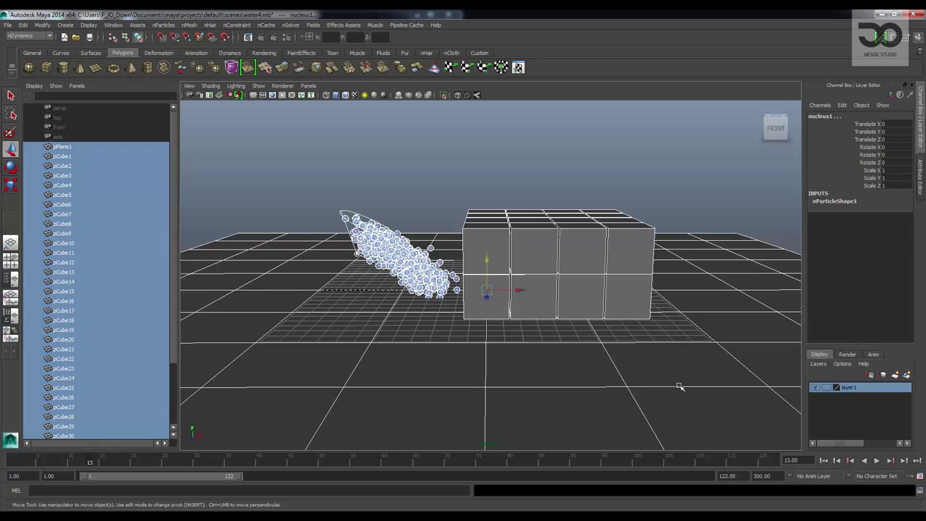
left_click(435, 203)
left_click(423, 251)
left_click_drag(284, 181, 713, 376)
left_click(266, 25)
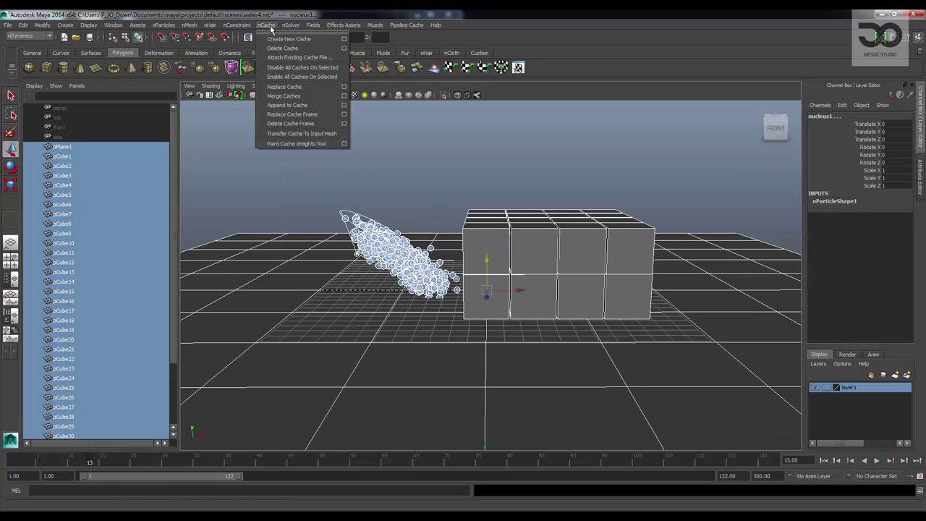
left_click(277, 54)
left_click(504, 159)
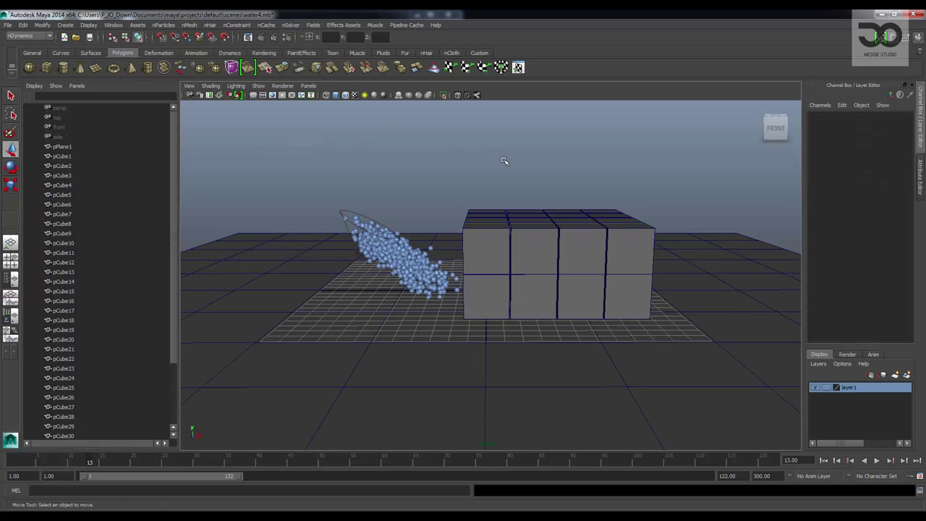
- Create a new nCache for all the scene objects using an automatically renamed cache file, and return to the first frame
left_click_drag(497, 181, 466, 178, "alt")
left_click_drag(304, 222, 666, 354)
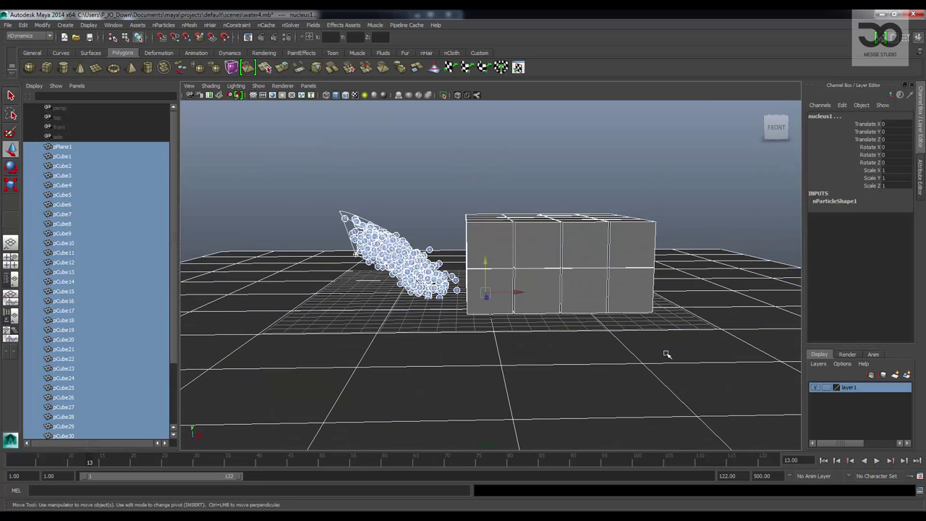
left_click(267, 25)
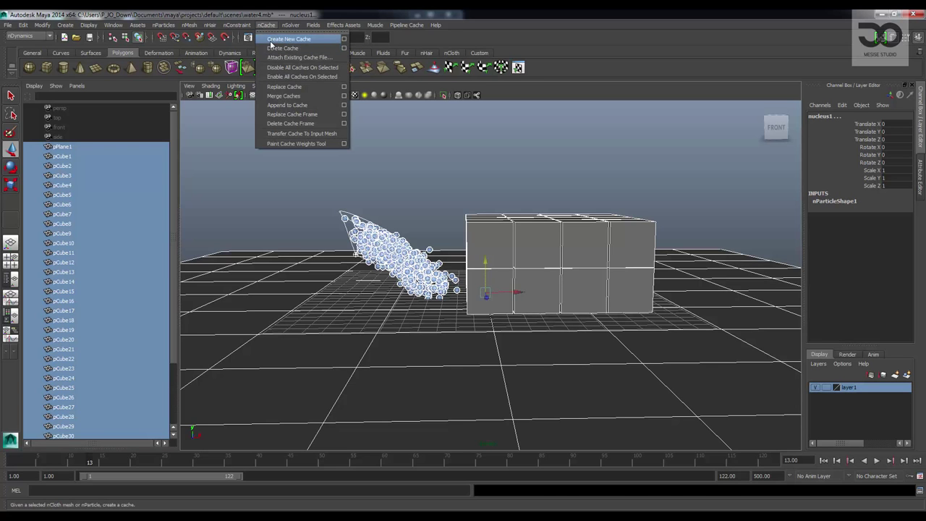
left_click(272, 41)
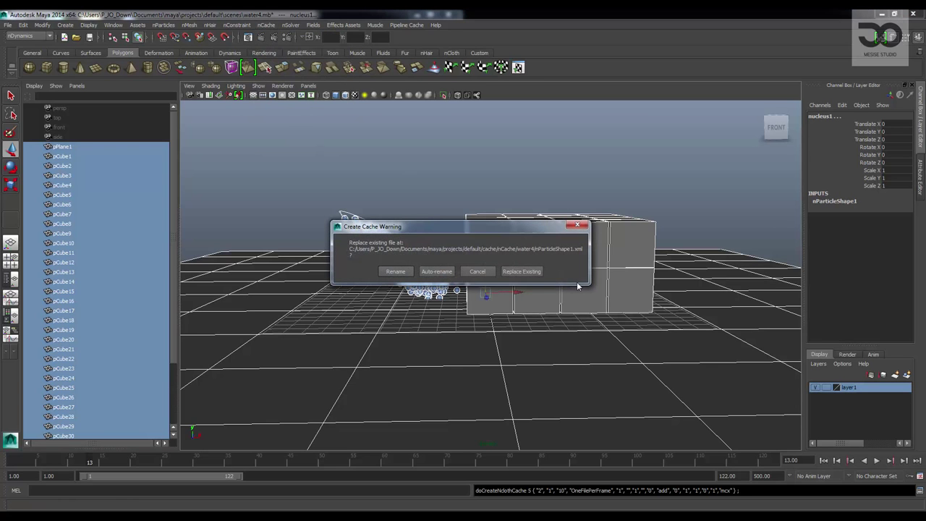
left_click(435, 272)
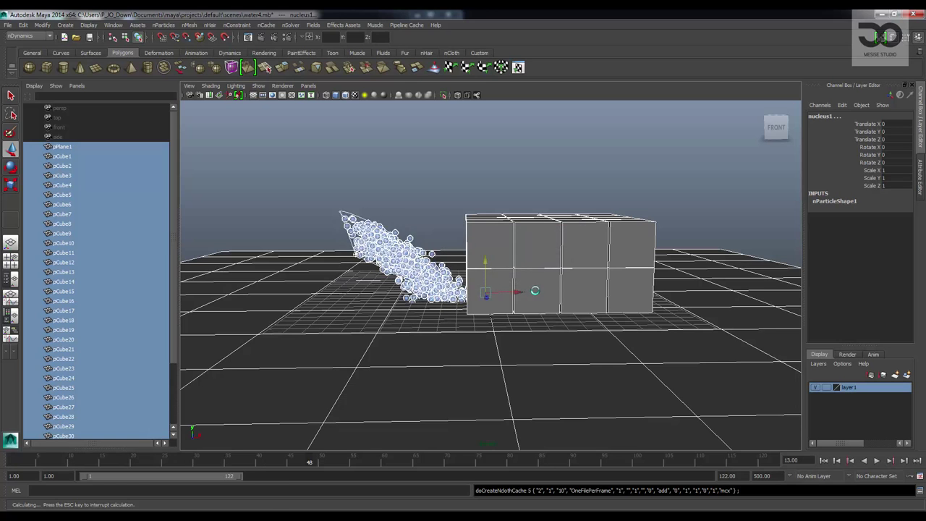
left_click(823, 460)
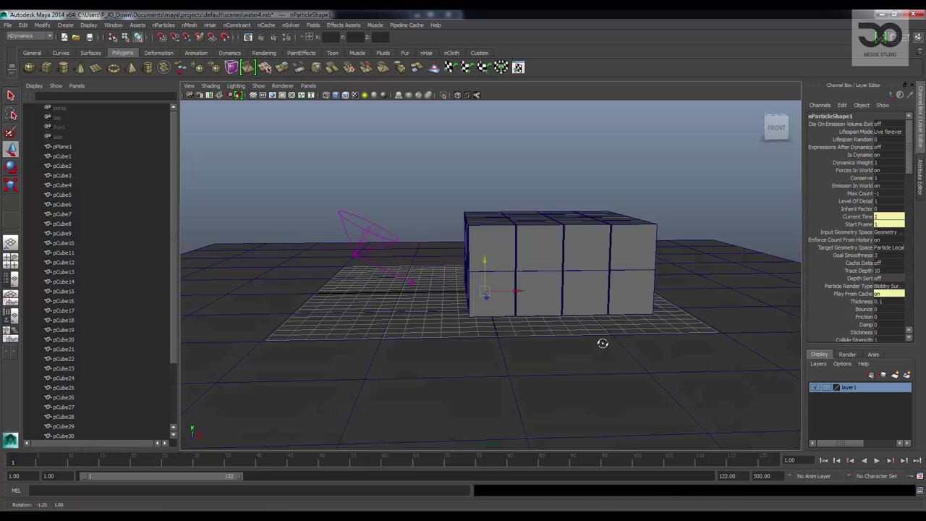
- Make the ground plane a passive collider
left_click(601, 343)
mouse_move(538, 372)
left_mouse_down("alt")
mouse_move(507, 374)
mouse_move(529, 374)
left_mouse_up("alt")
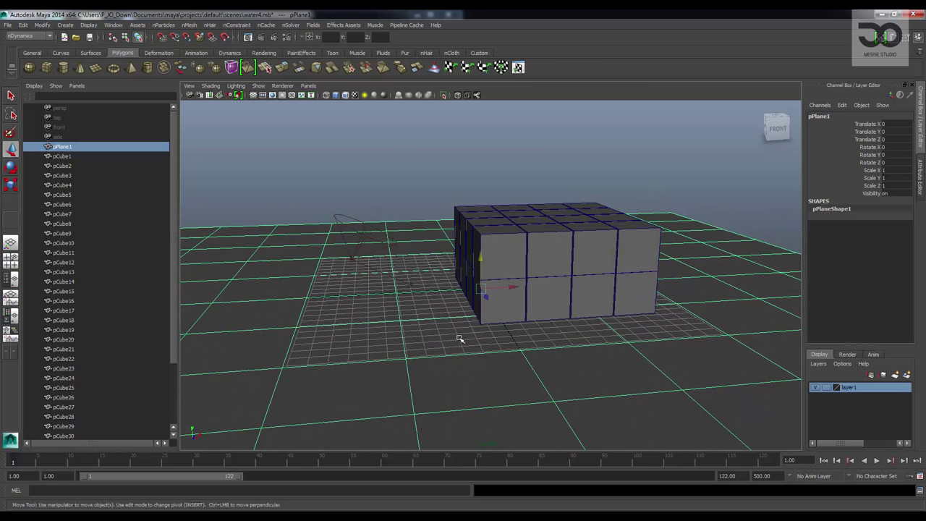
left_click(191, 26)
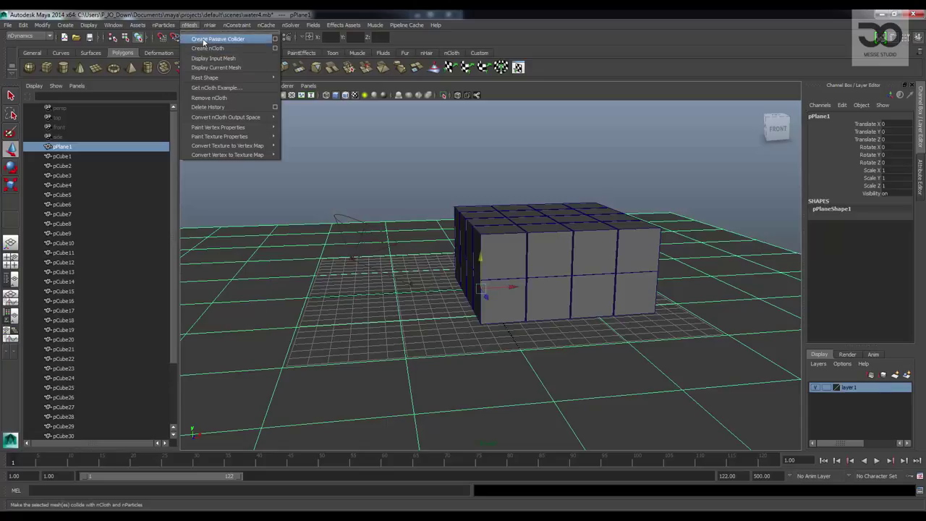
left_click(240, 41)
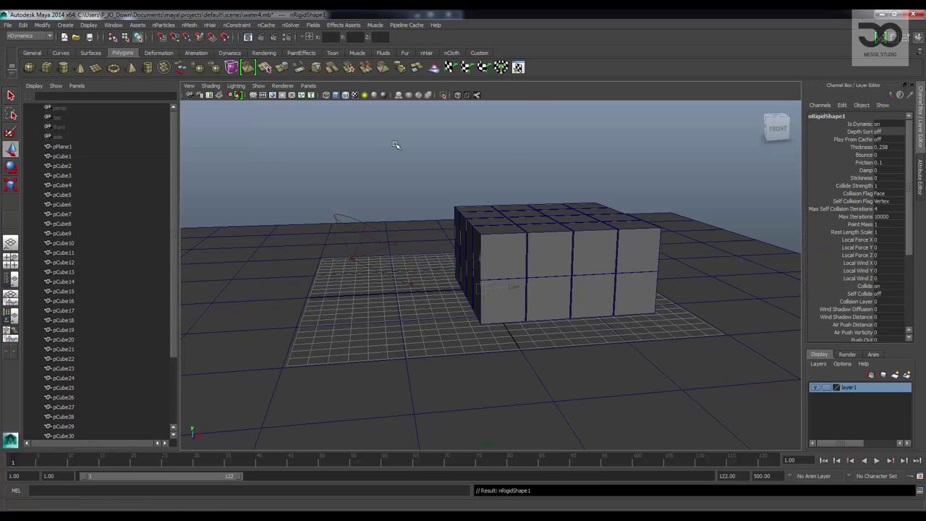
- Create a new nCache for all the scene objects including the ground collider, replacing the existing cache file
left_click_drag(741, 395, 481, 232)
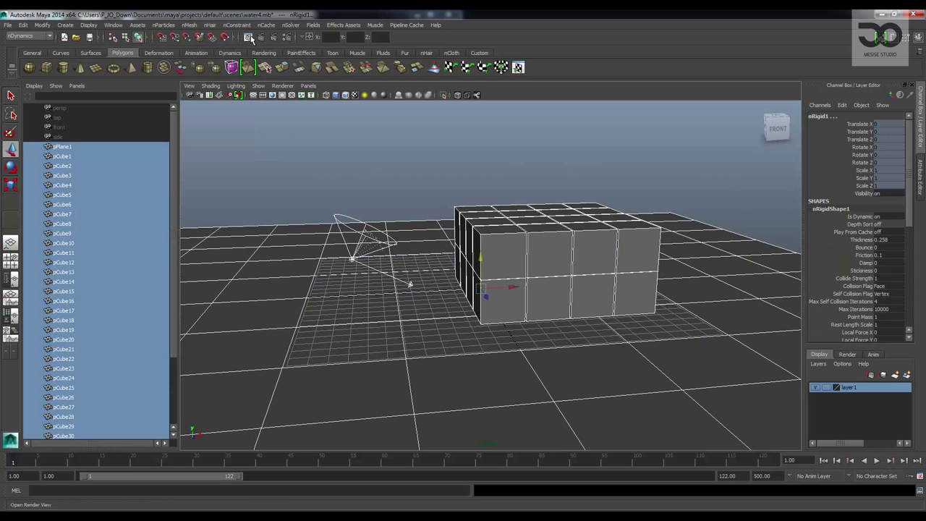
left_click(267, 25)
left_click(286, 33)
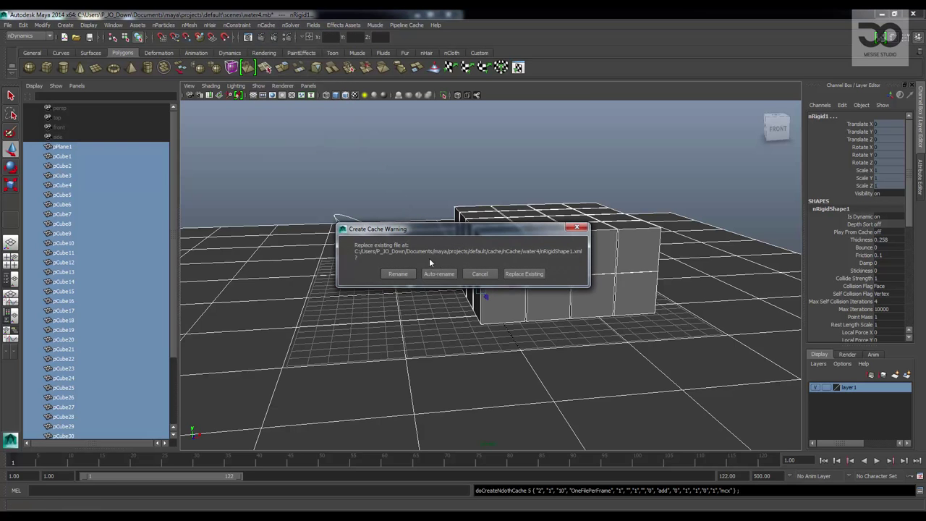
left_click(524, 273)
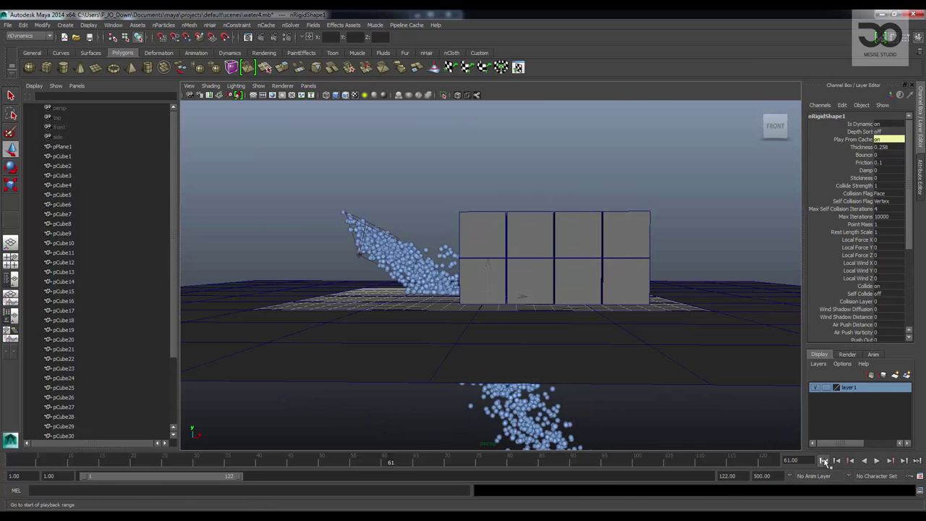
- Delete the existing nCache, create a new one for all scene objects replacing the saved file, interrupt its calculation, and return to the first frame
left_click(825, 461)
left_click_drag(13, 462, 44, 471)
left_click_drag(249, 181, 734, 494)
left_click_drag(610, 363, 608, 340, "alt")
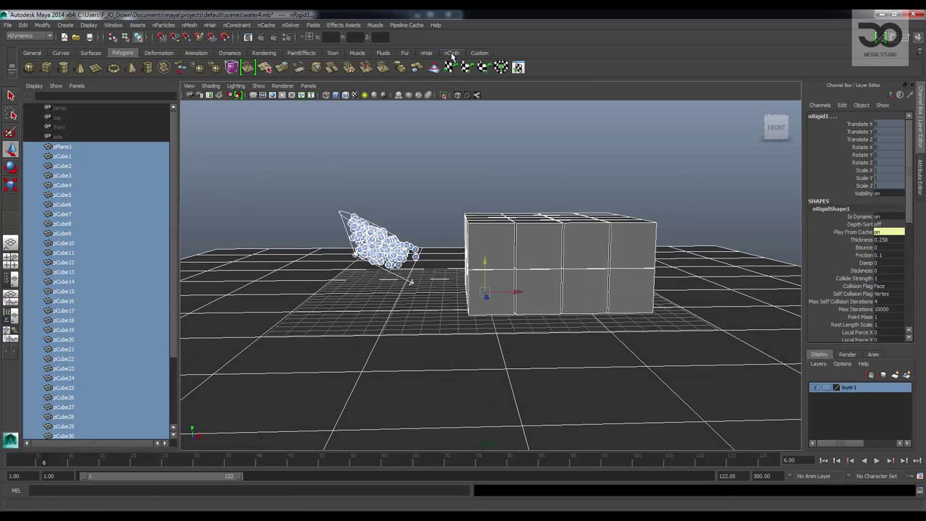
left_click(452, 53)
left_click(333, 69)
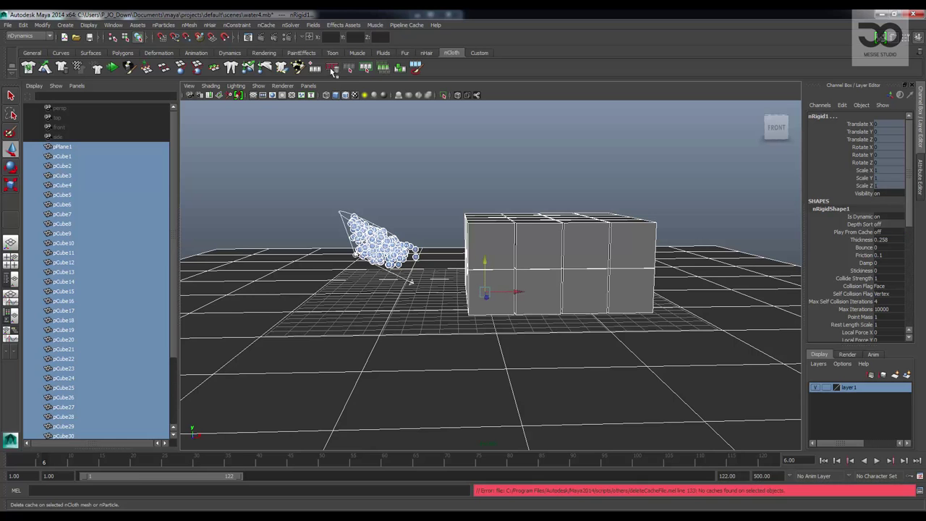
left_click(314, 69)
left_click(521, 271)
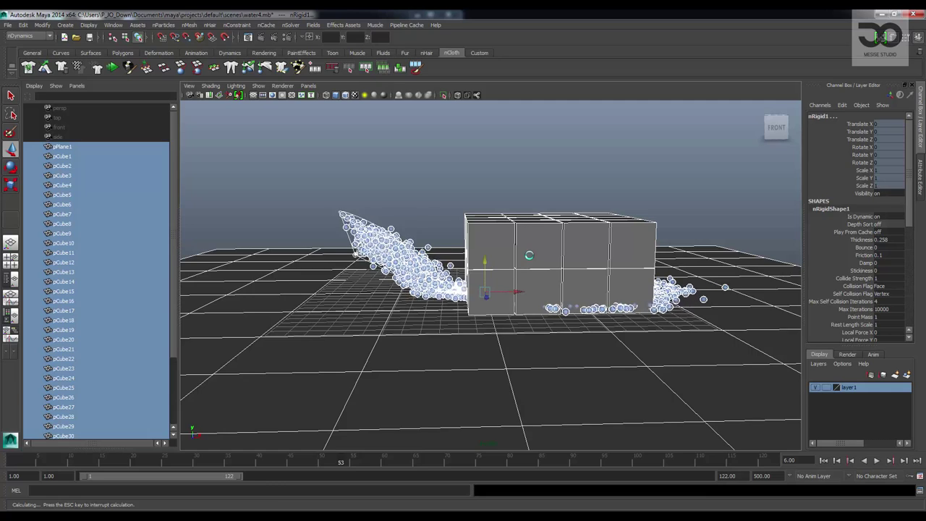
key("Escape")
left_click_drag(529, 255, 562, 261, "alt")
left_click(823, 460)
left_click_drag(721, 364, 605, 354, "alt")
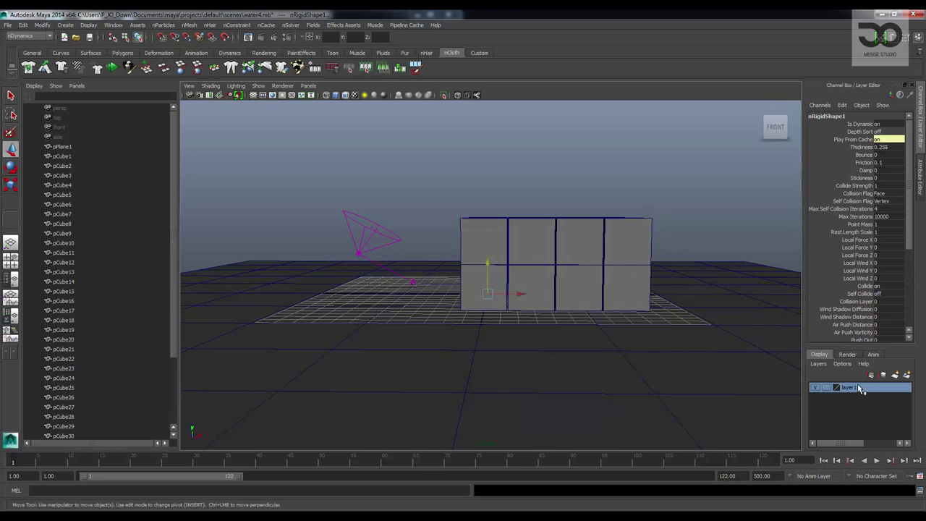
- Add the ground plane to layer1 and set that display layer to reference mode
left_click_drag(670, 357, 694, 363, "alt")
left_click(720, 368)
right_click(858, 391)
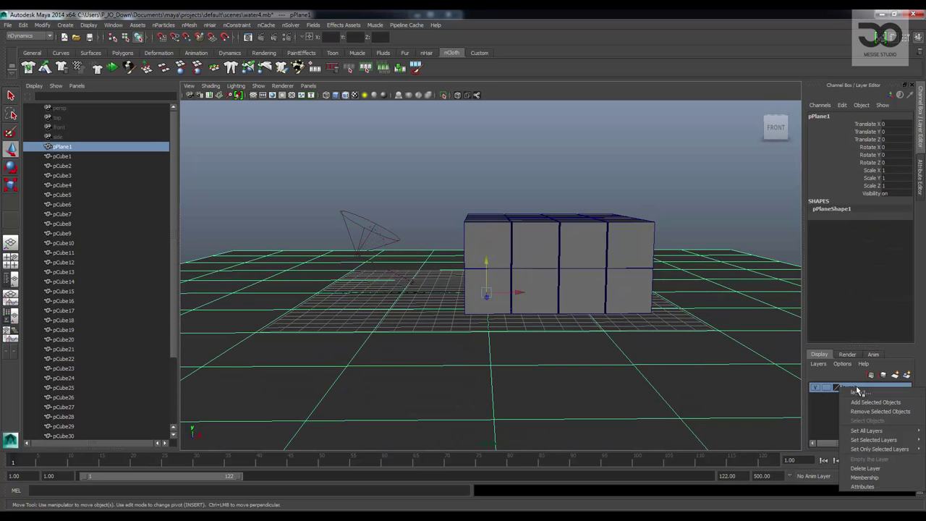
left_click(848, 400)
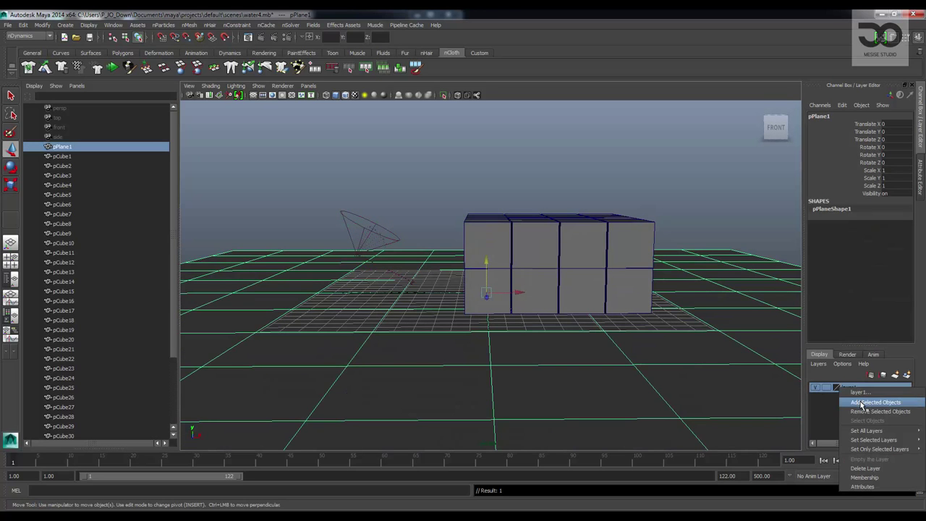
left_click(825, 387)
left_click(825, 387)
left_click(519, 354)
left_click_drag(463, 305, 479, 302, "alt")
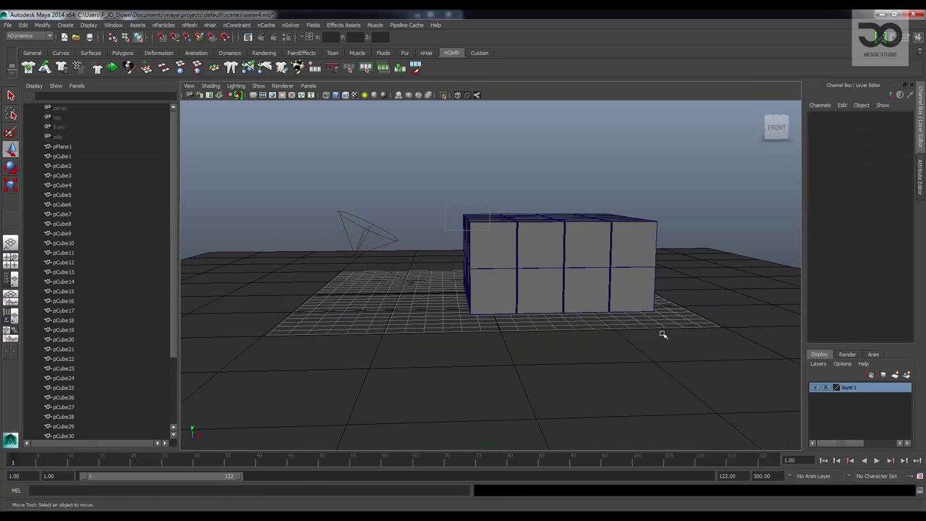
left_click_drag(663, 334, 771, 400)
left_click_drag(601, 343, 579, 340, "alt")
right_click_drag(492, 310, 527, 313, "alt")
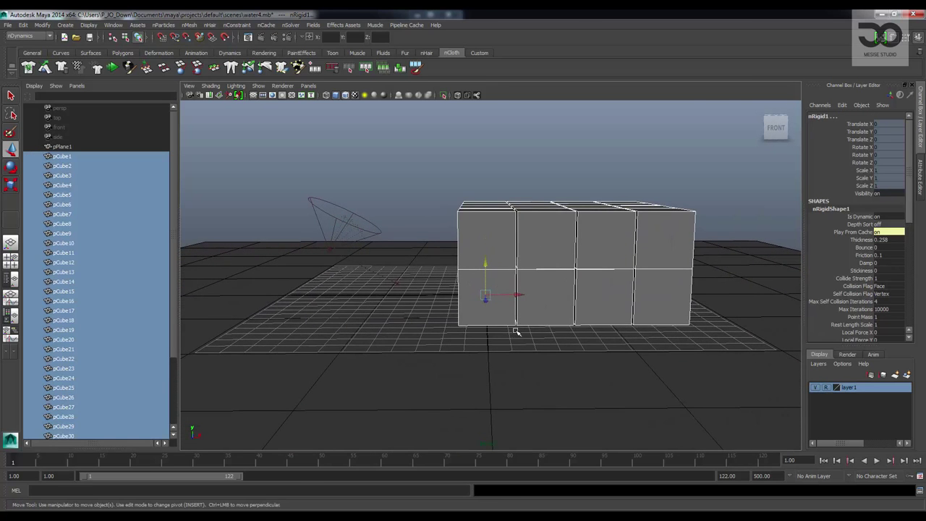
left_click_drag(516, 331, 523, 331, "alt")
left_click_drag(447, 180, 741, 395)
left_click_drag(637, 356, 613, 384, "alt")
left_click(564, 368)
left_click(463, 240)
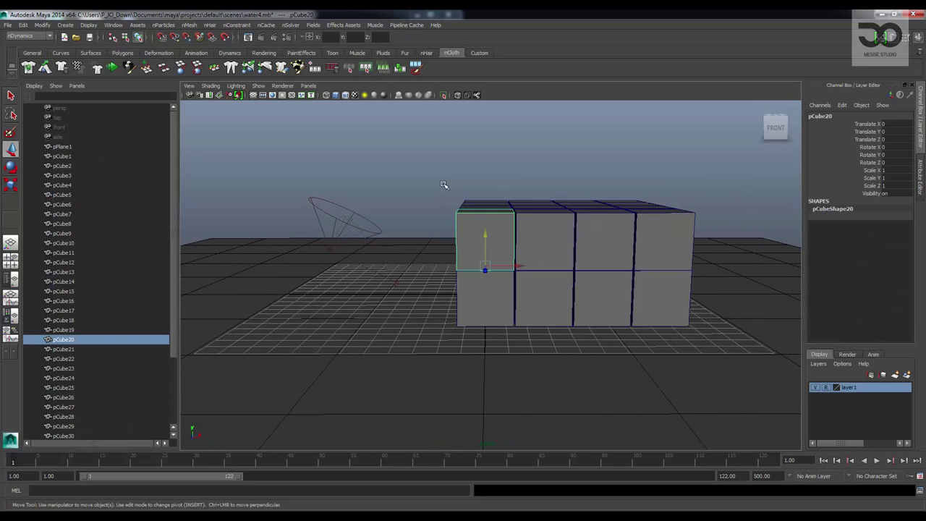
left_click_drag(444, 185, 704, 359)
left_click(475, 154)
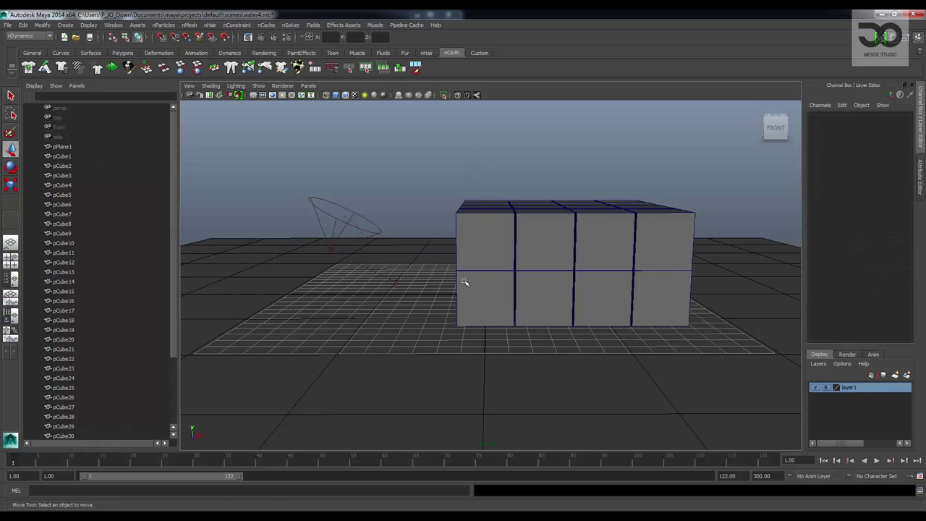
- Select only the cube meshes of the block, leaving out the rigid node and emitter, and convert them all to nCloth
left_click_drag(465, 281, 488, 280, "alt")
key("4")
key("alt+space")
left_click_drag(694, 269, 536, 261)
key("5")
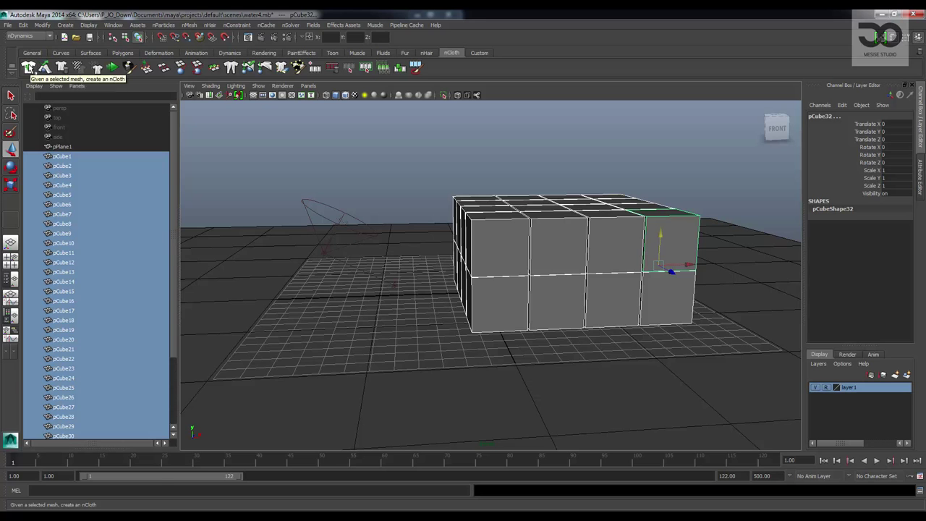
left_click(31, 69)
left_click_drag(510, 207, 495, 197, "alt")
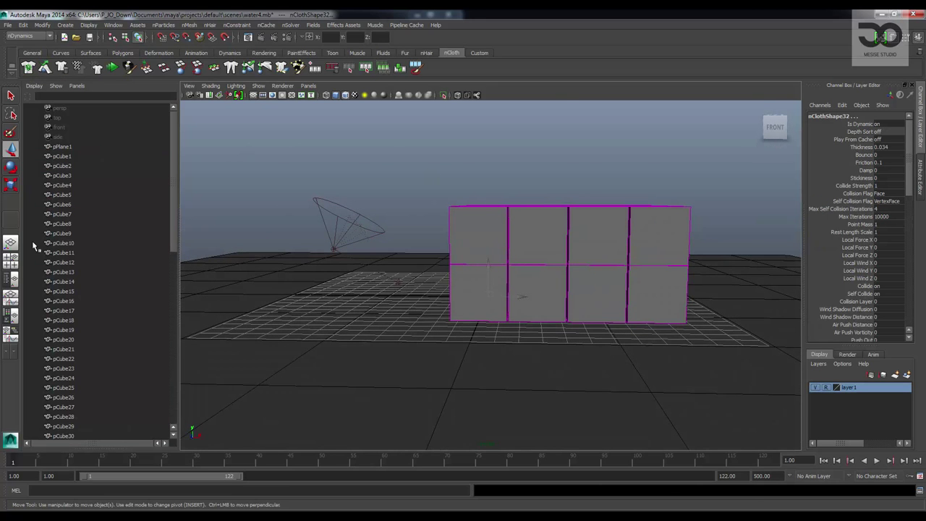
- Select nCloth1 through nCloth32 together and edit their shared Rigidity value
scroll(78, 271, "down", 10)
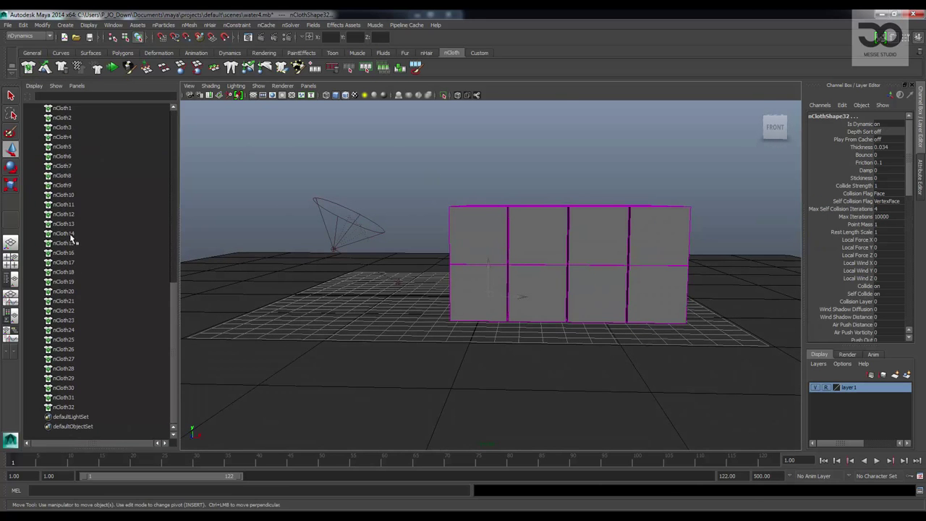
scroll(66, 169, "up", 3)
left_click(61, 187)
scroll(81, 268, "down", 3)
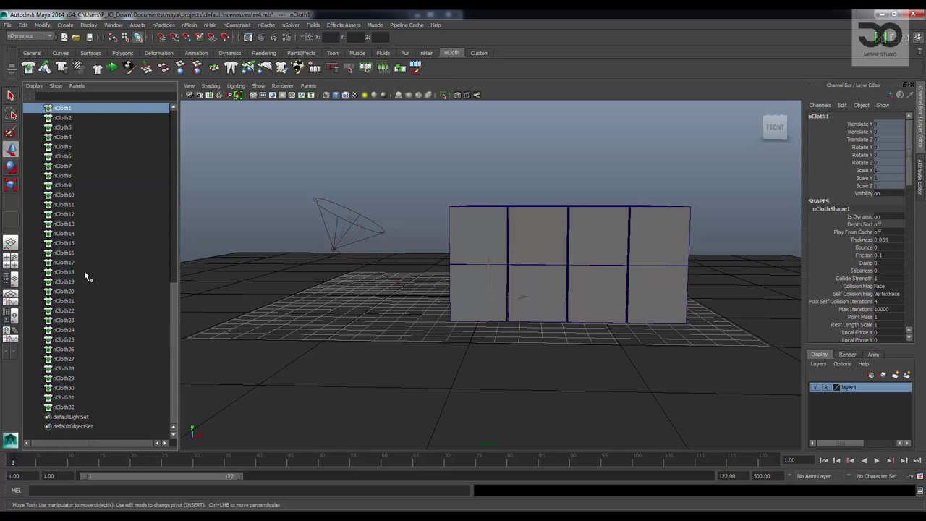
left_click(74, 406, "shift")
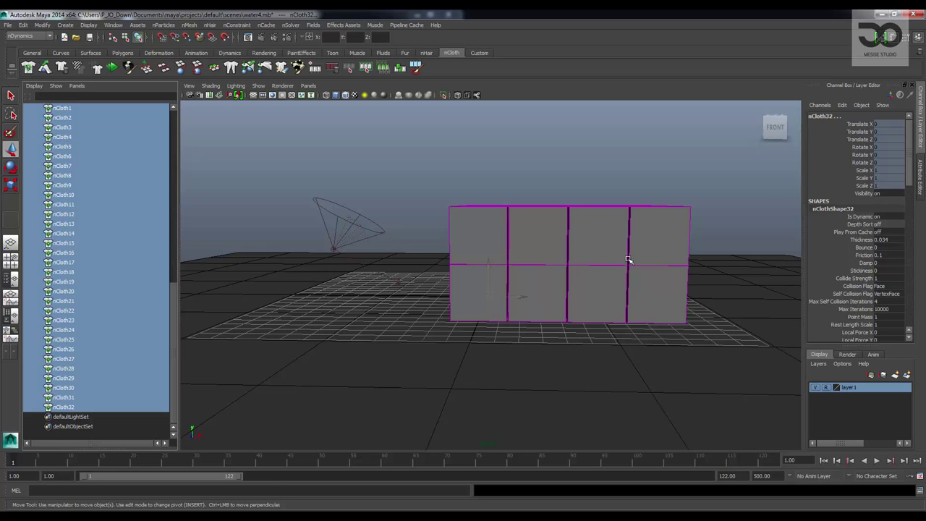
mouse_move(572, 295)
left_mouse_down("alt")
mouse_move(581, 316)
mouse_move(568, 297)
left_mouse_up("alt")
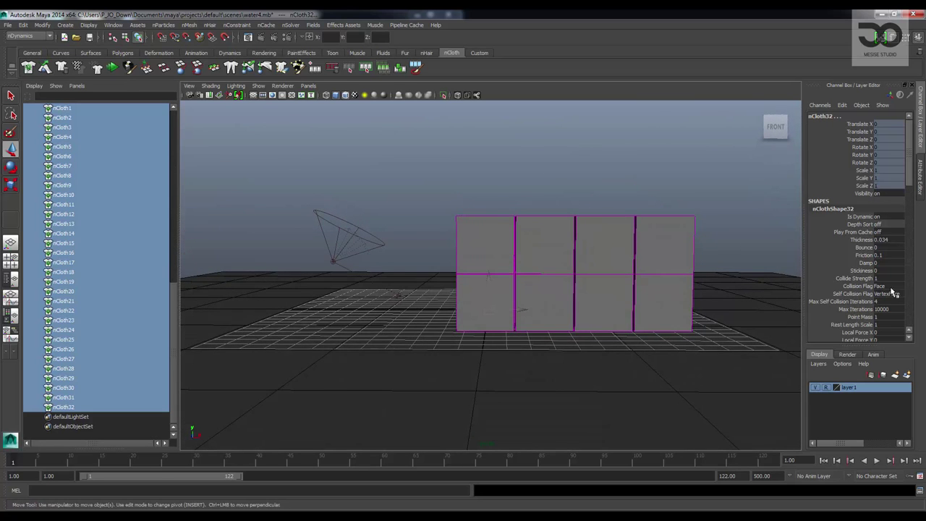
scroll(893, 292, "down", 10)
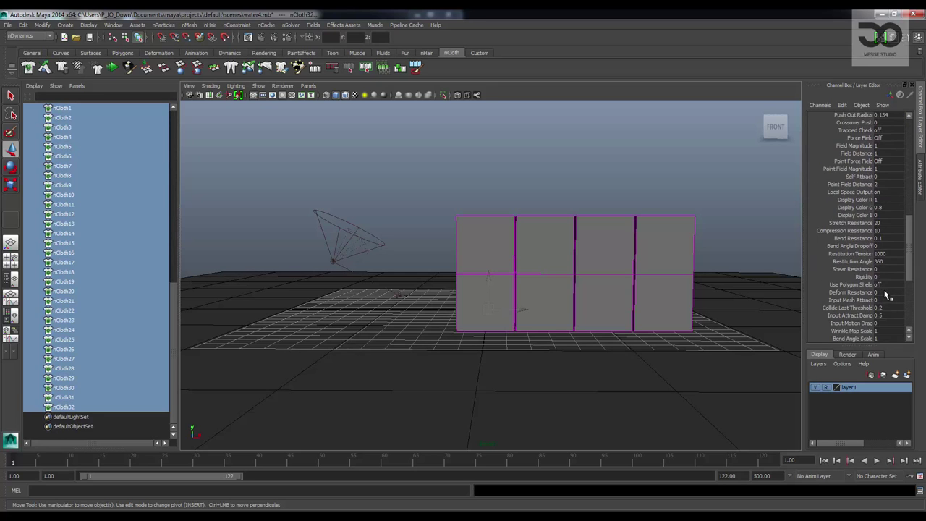
scroll(888, 295, "down", 4)
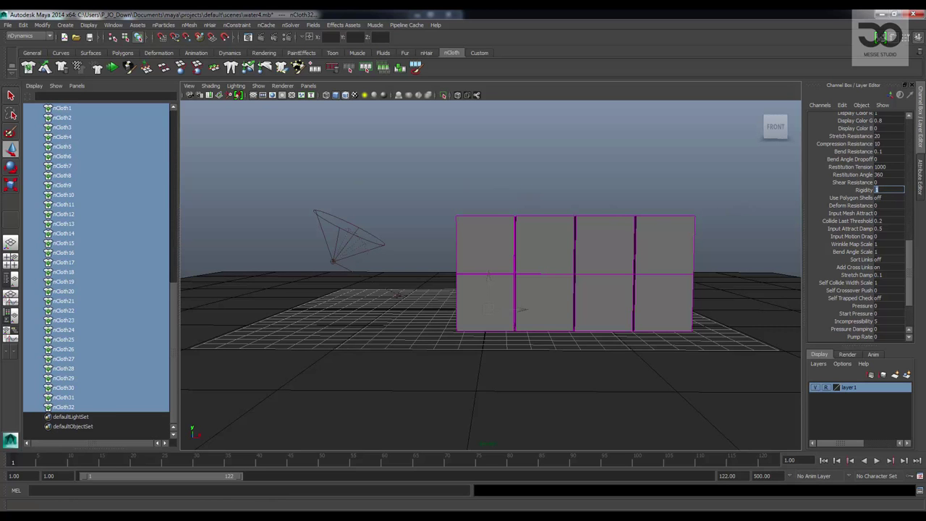
left_click(608, 155)
- Delete the old cache and create a new nCache for the nCloth cubes, water particles and collider, replacing the existing cache file
left_click_drag(604, 159, 521, 272, "alt")
left_click_drag(35, 456, 76, 463)
left_click_drag(235, 181, 788, 459)
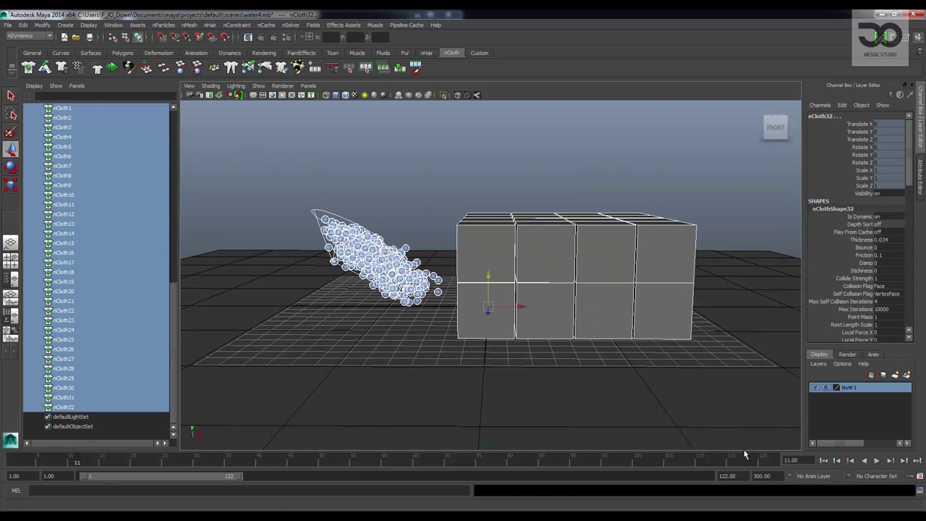
left_click(332, 67)
left_click(317, 68)
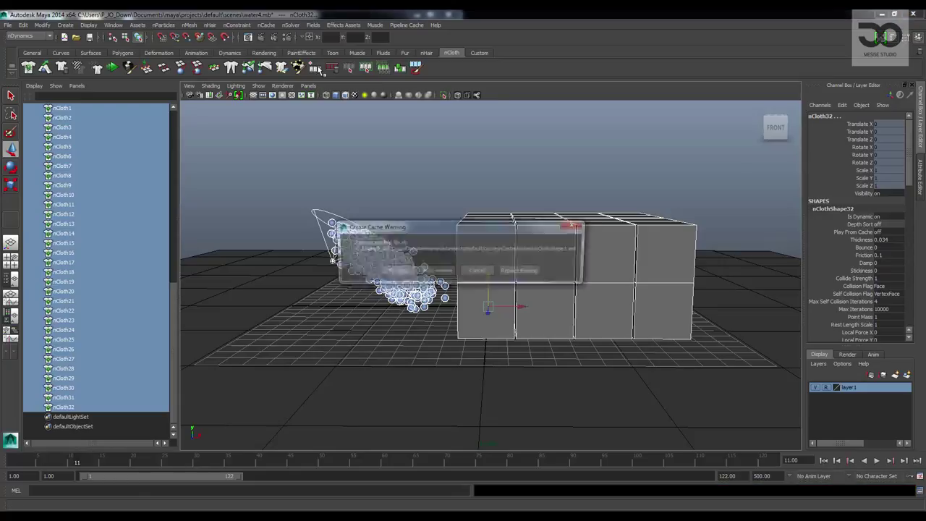
left_click(522, 272)
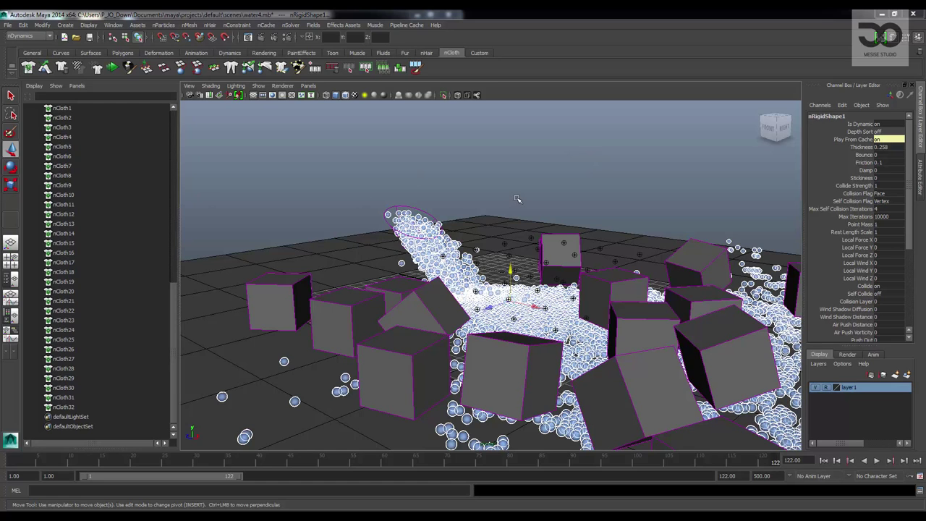
- Play the cached simulation from the first frame to examine how the water pushes the cubes, and stop playback at frame 90
left_click_drag(514, 231, 543, 242, "alt")
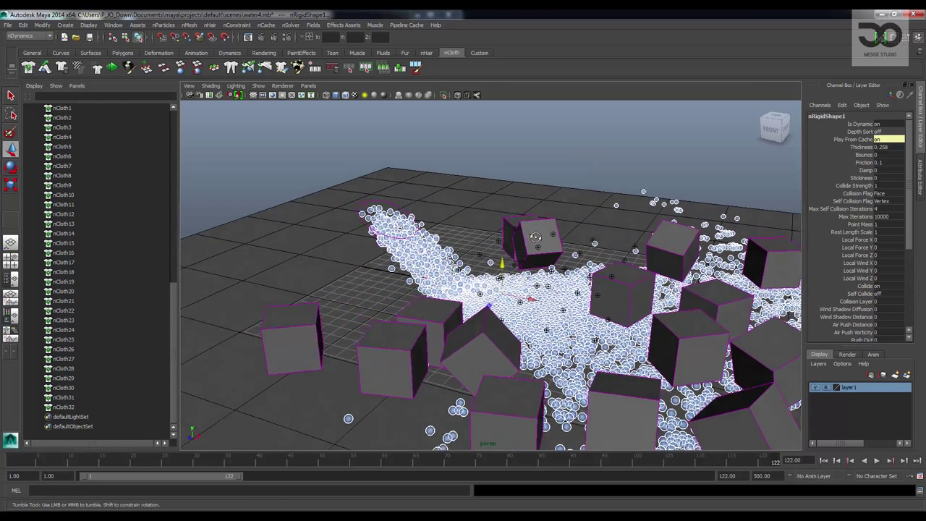
left_click_drag(463, 223, 640, 343, "alt")
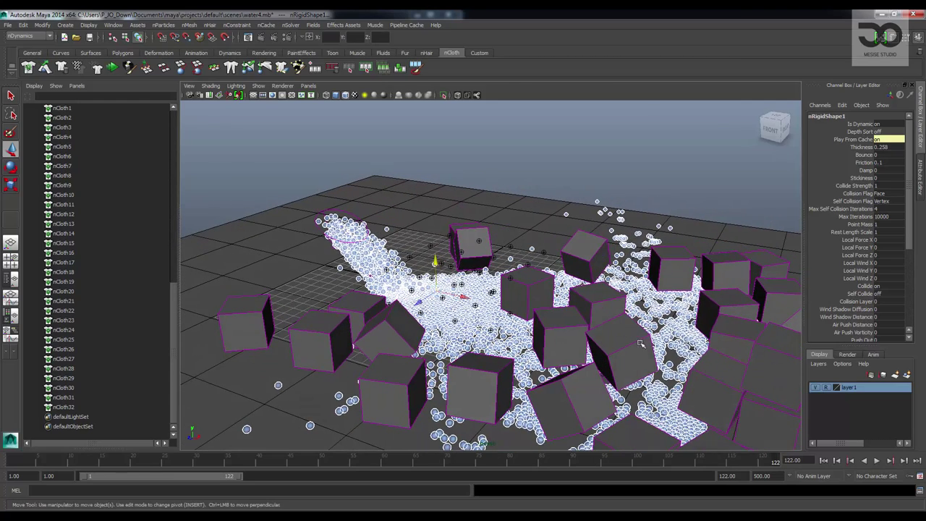
left_click(824, 460)
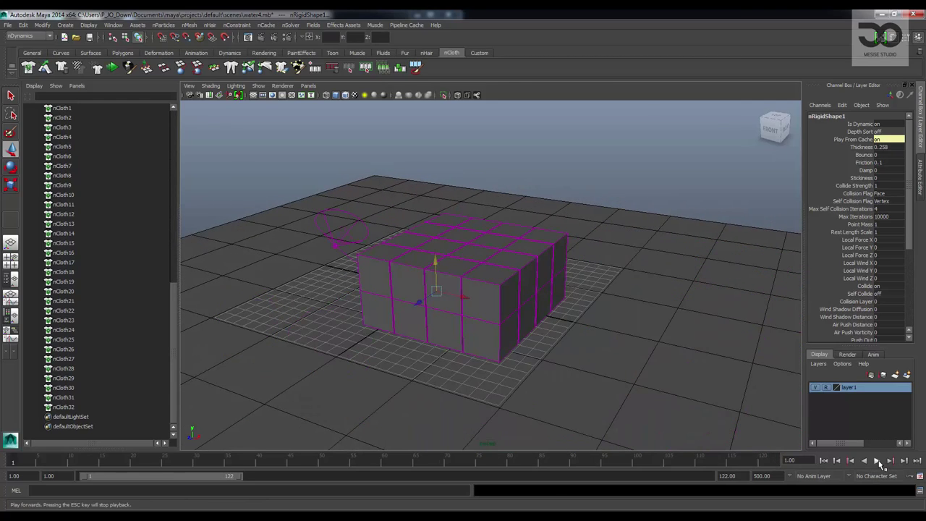
left_click(878, 461)
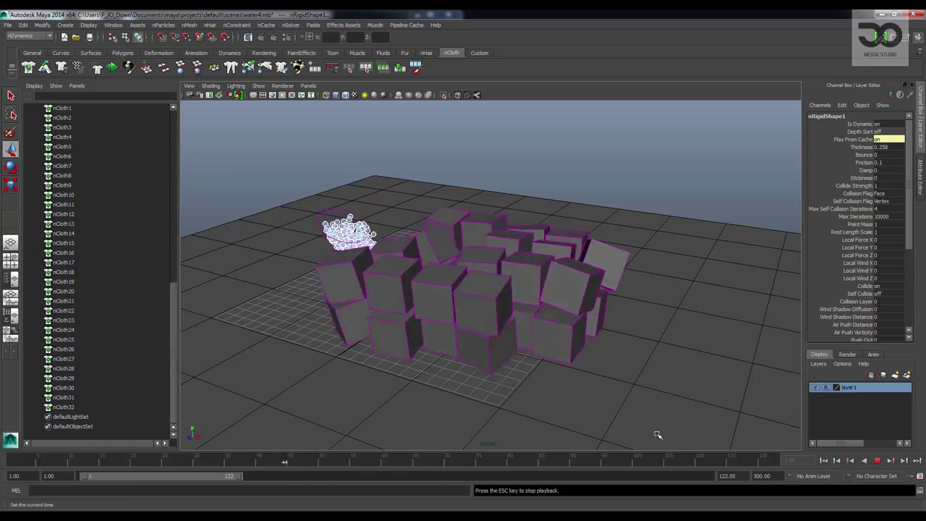
left_click_drag(657, 434, 511, 403, "alt")
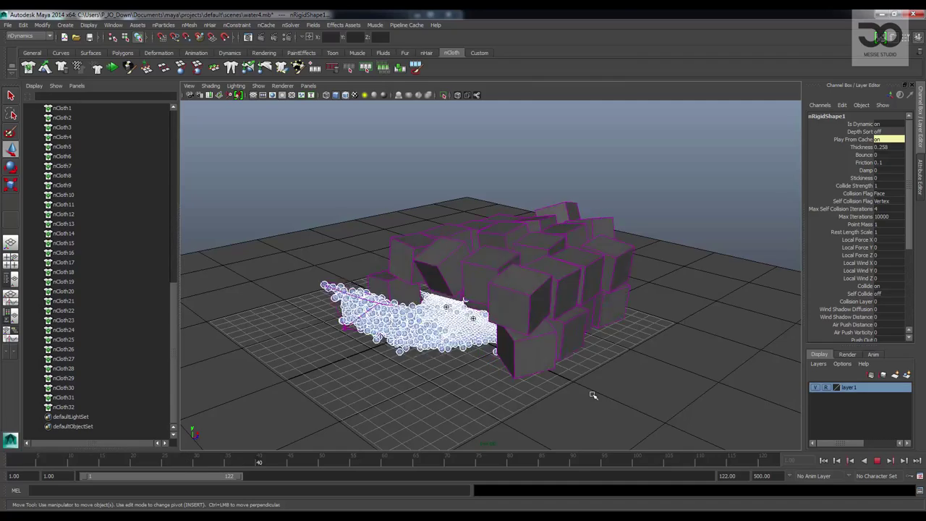
left_click(877, 462)
- Frame the scattered cubes and water in the perspective view, render frame 90, and move the render window aside
left_click_drag(514, 305, 423, 266, "alt")
left_click_drag(399, 197, 382, 215, "alt")
left_click(261, 39)
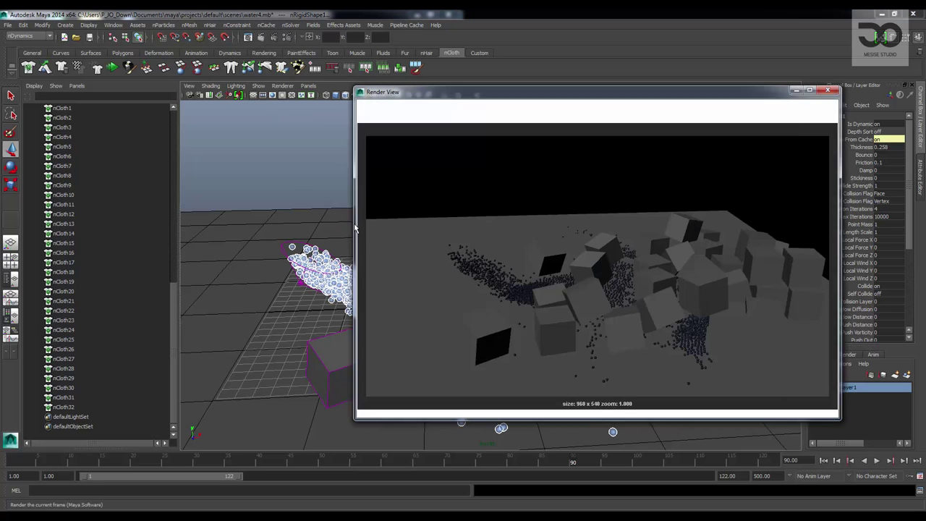
left_click_drag(779, 94, 0, 63)
- Set the water nParticle's radius to 0.5, re-render frame 90 to check the larger particles, and move the render window aside
left_click(364, 288)
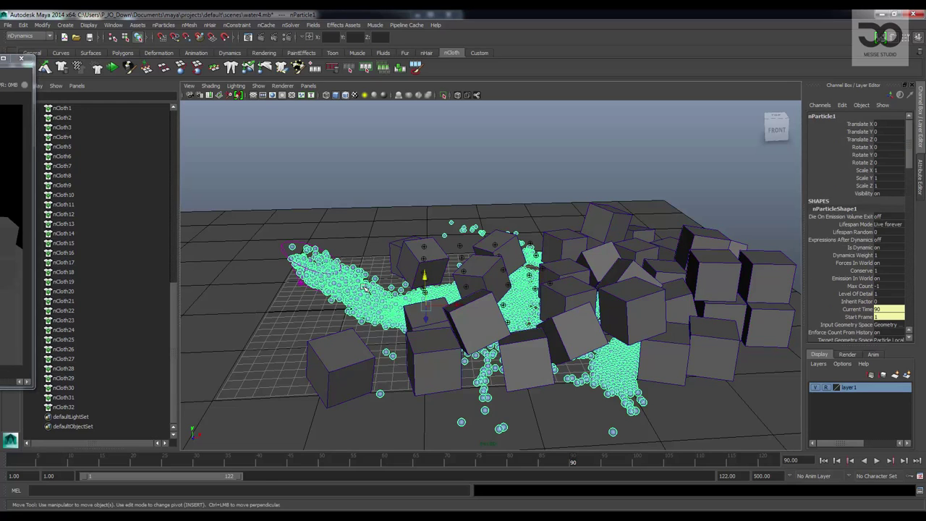
key("ctrl+a")
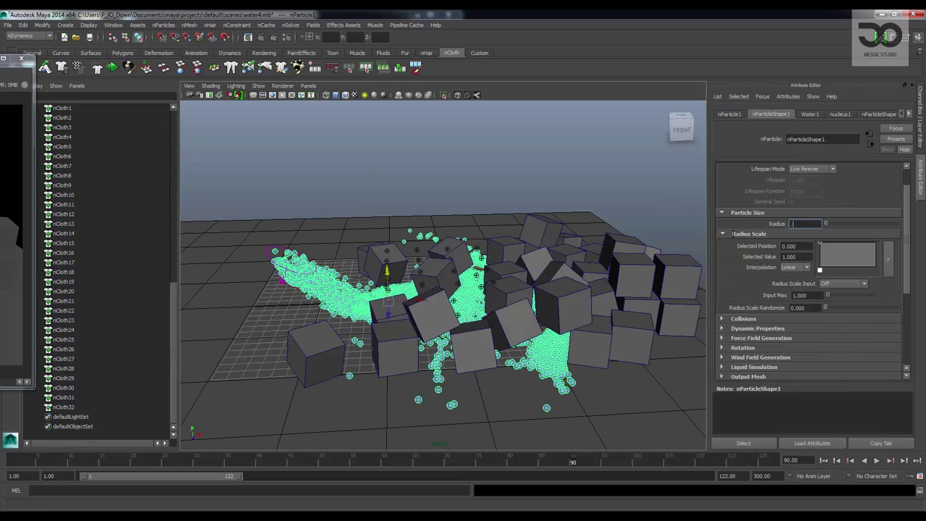
key("Return")
left_click_drag(0, 58, 329, 155)
left_click_drag(181, 157, 208, 112)
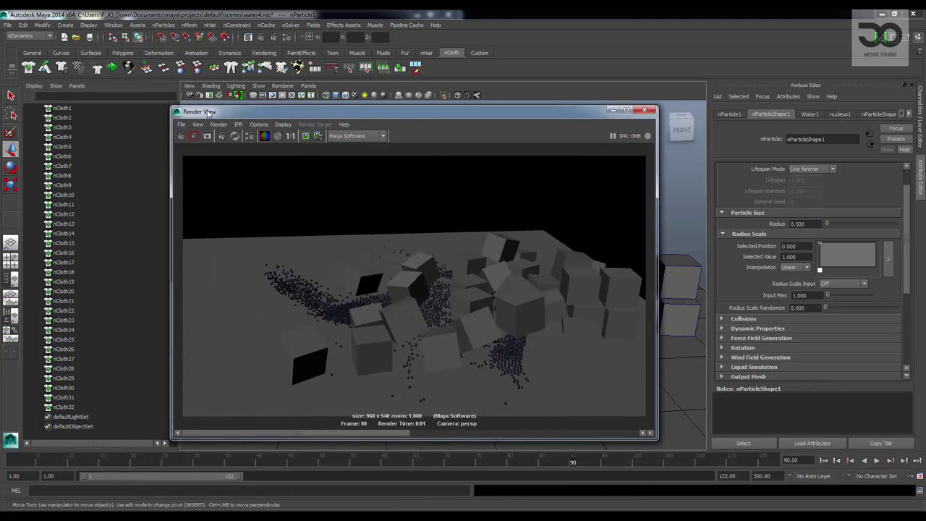
left_click(181, 136)
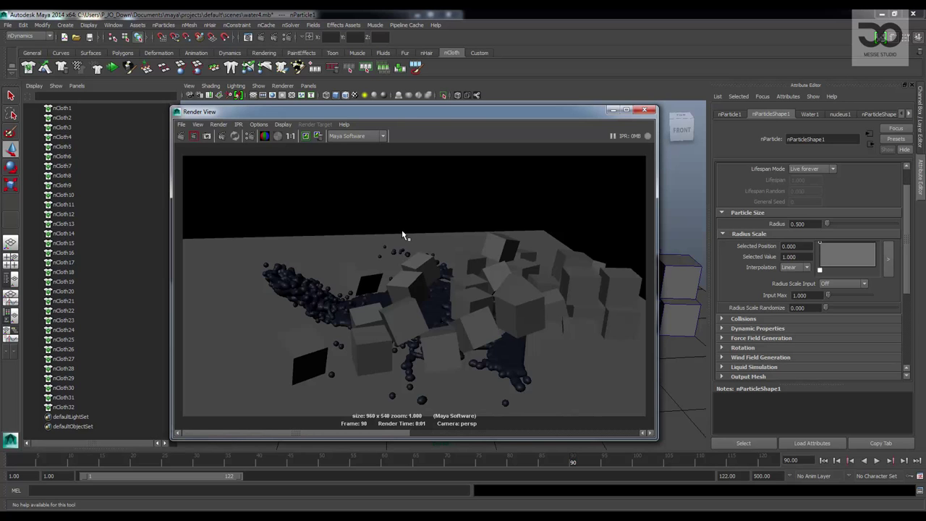
left_click_drag(454, 112, 0, 35)
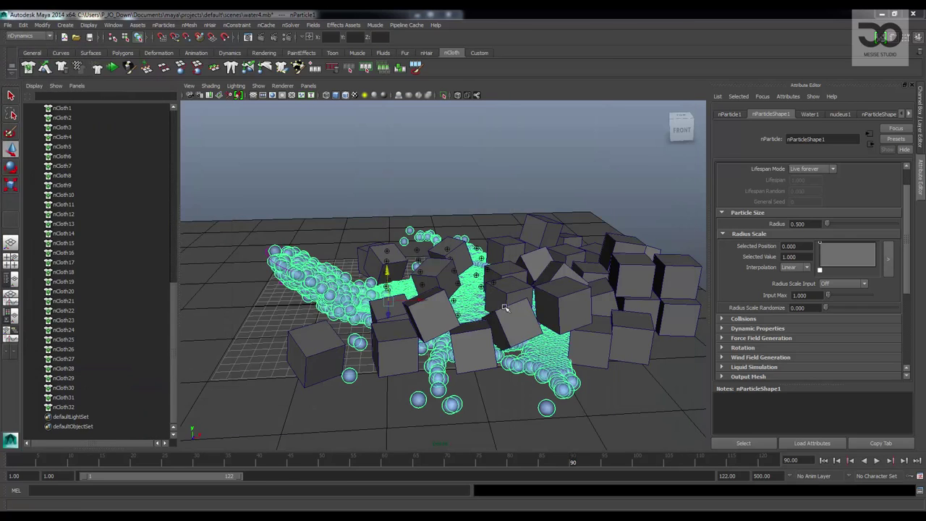
left_click_drag(504, 308, 409, 315, "alt")
right_click_drag(474, 305, 528, 307, "alt")
left_click_drag(528, 308, 405, 285, "alt")
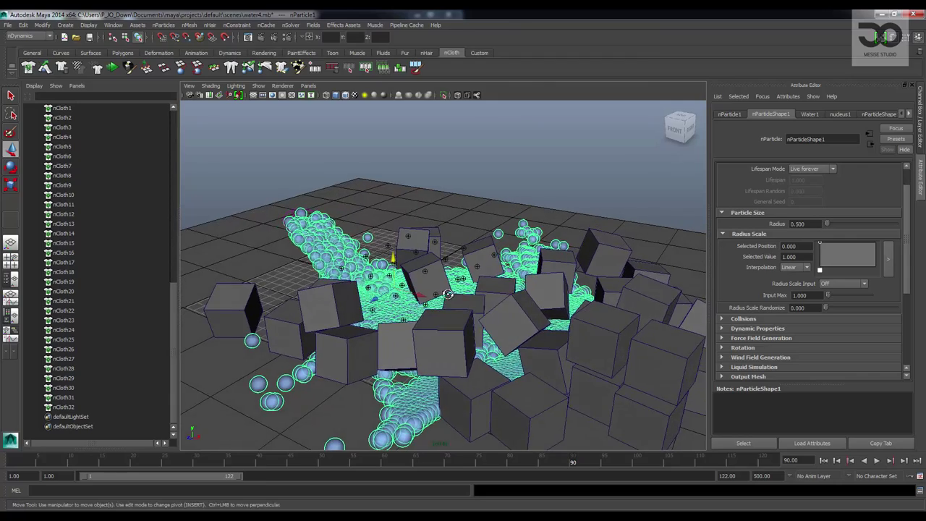
middle_click_drag(460, 288, 500, 272, "alt")
left_click_drag(460, 303, 468, 285, "alt")
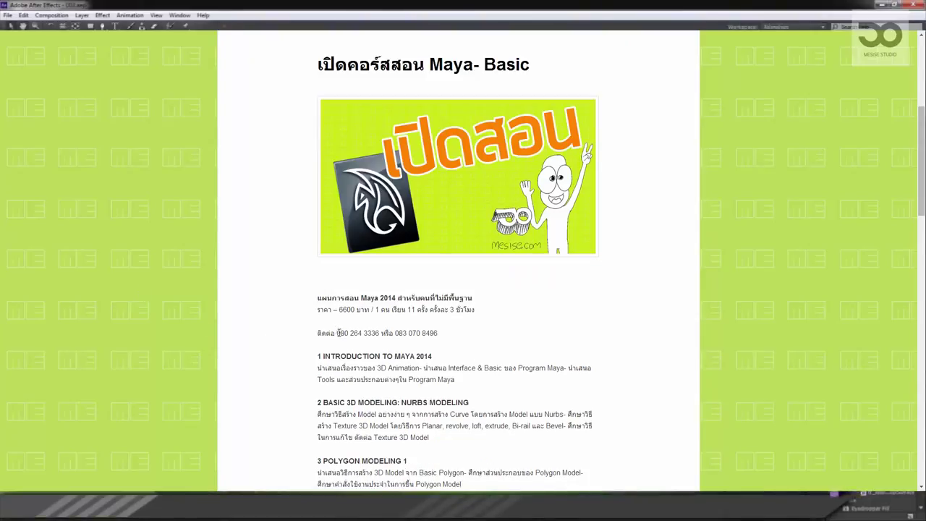
left_click_drag(338, 333, 455, 327)
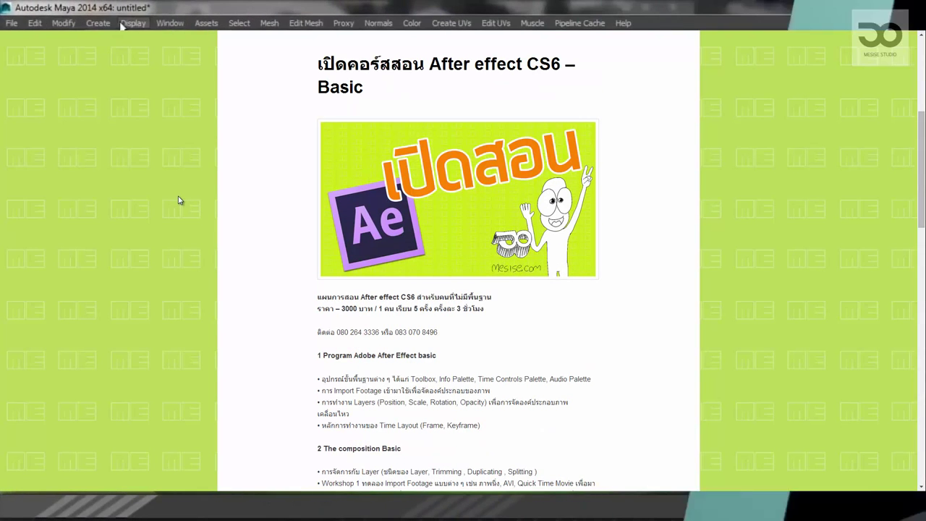
scroll(179, 200, "down", 1)
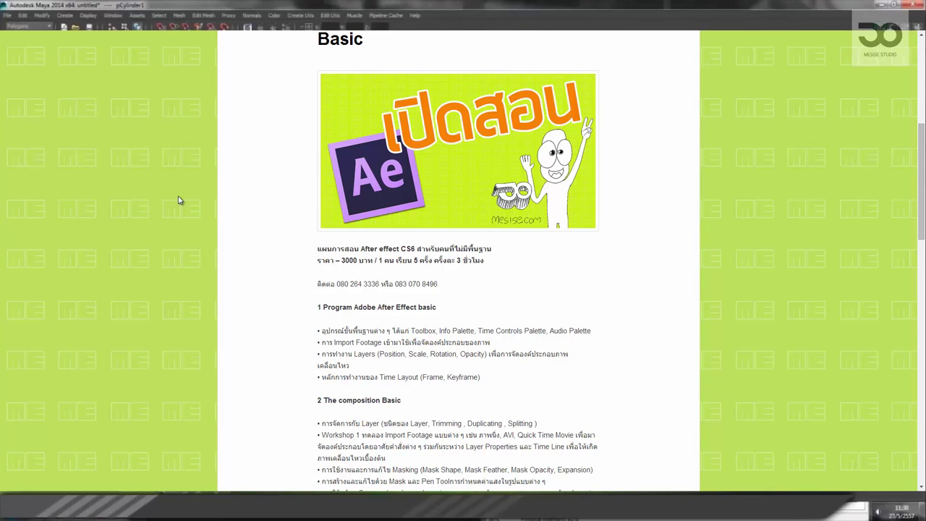
scroll(180, 201, "down", 1)
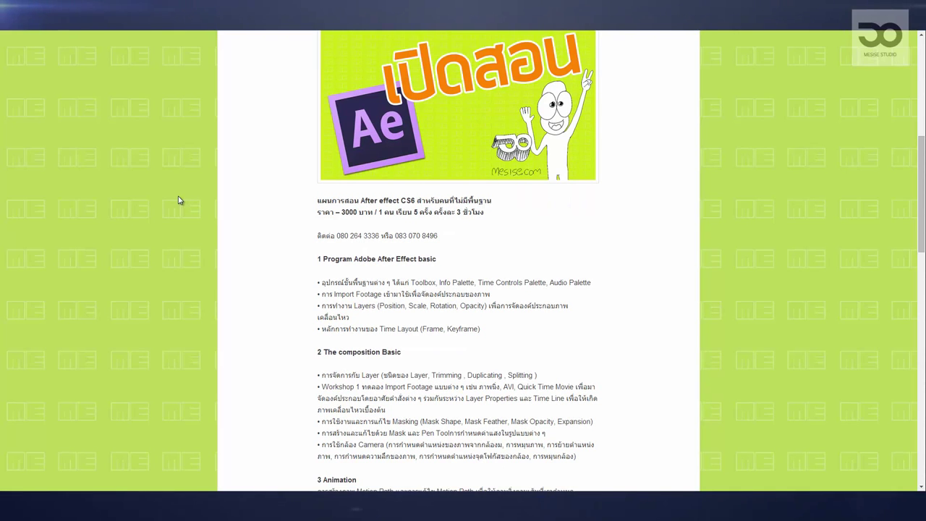
scroll(180, 201, "down", 2)
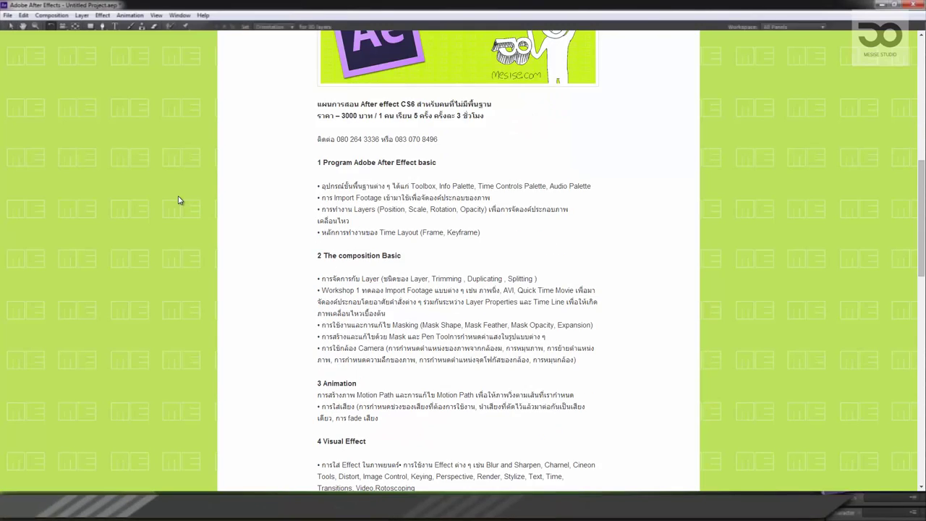
scroll(180, 200, "down", 2)
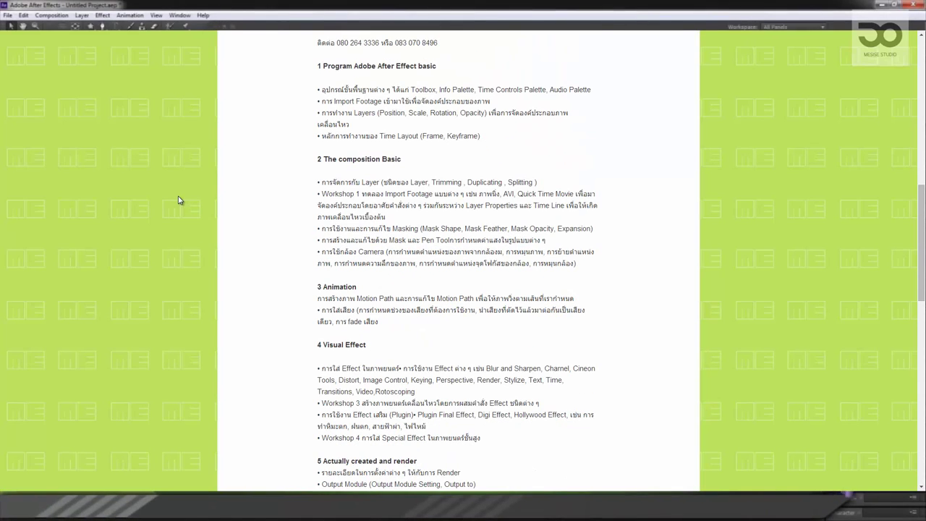
scroll(180, 200, "down", 3)
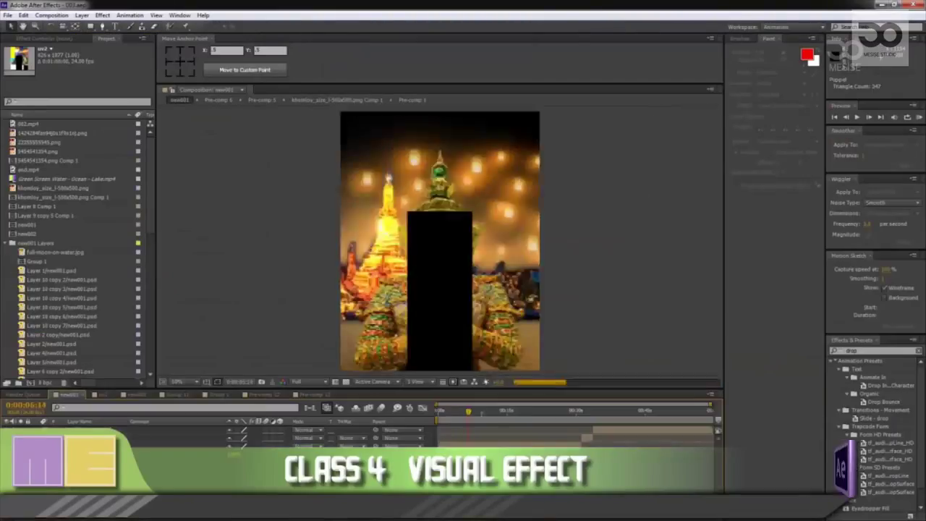